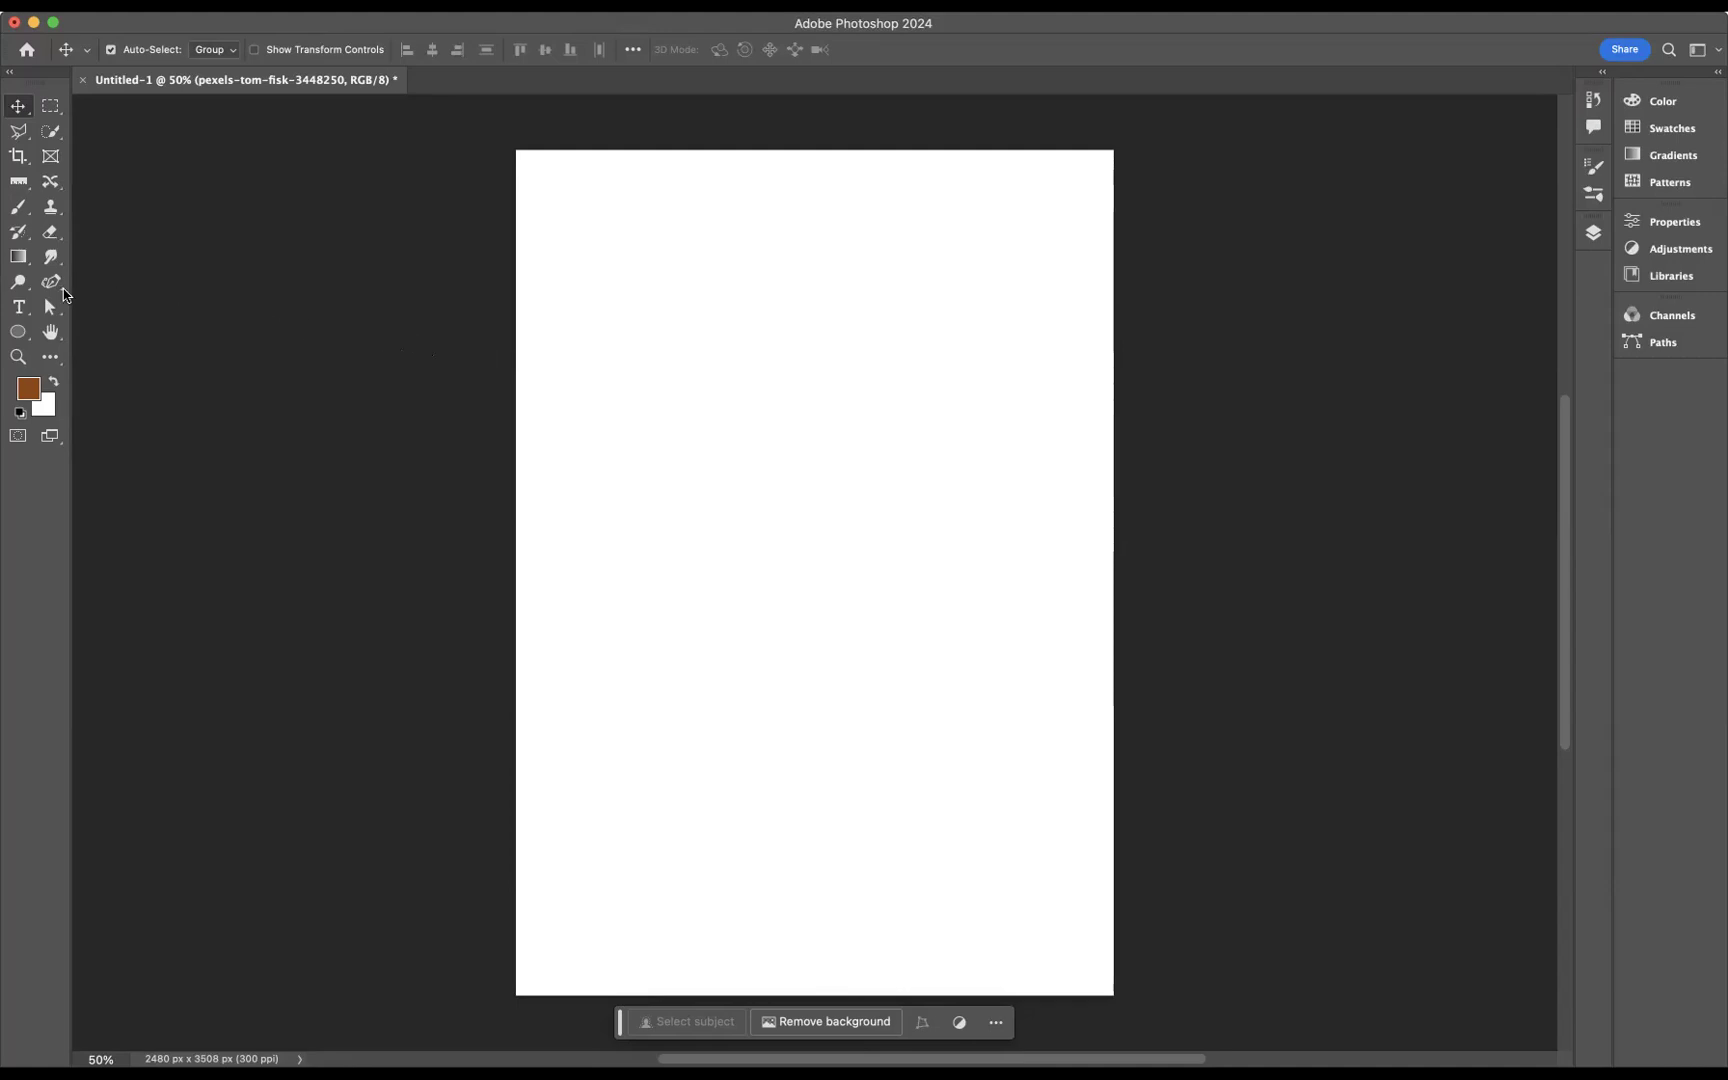
Step: Type a black '2' in LEMON MILK Bold near the page centre
left_click(18, 307)
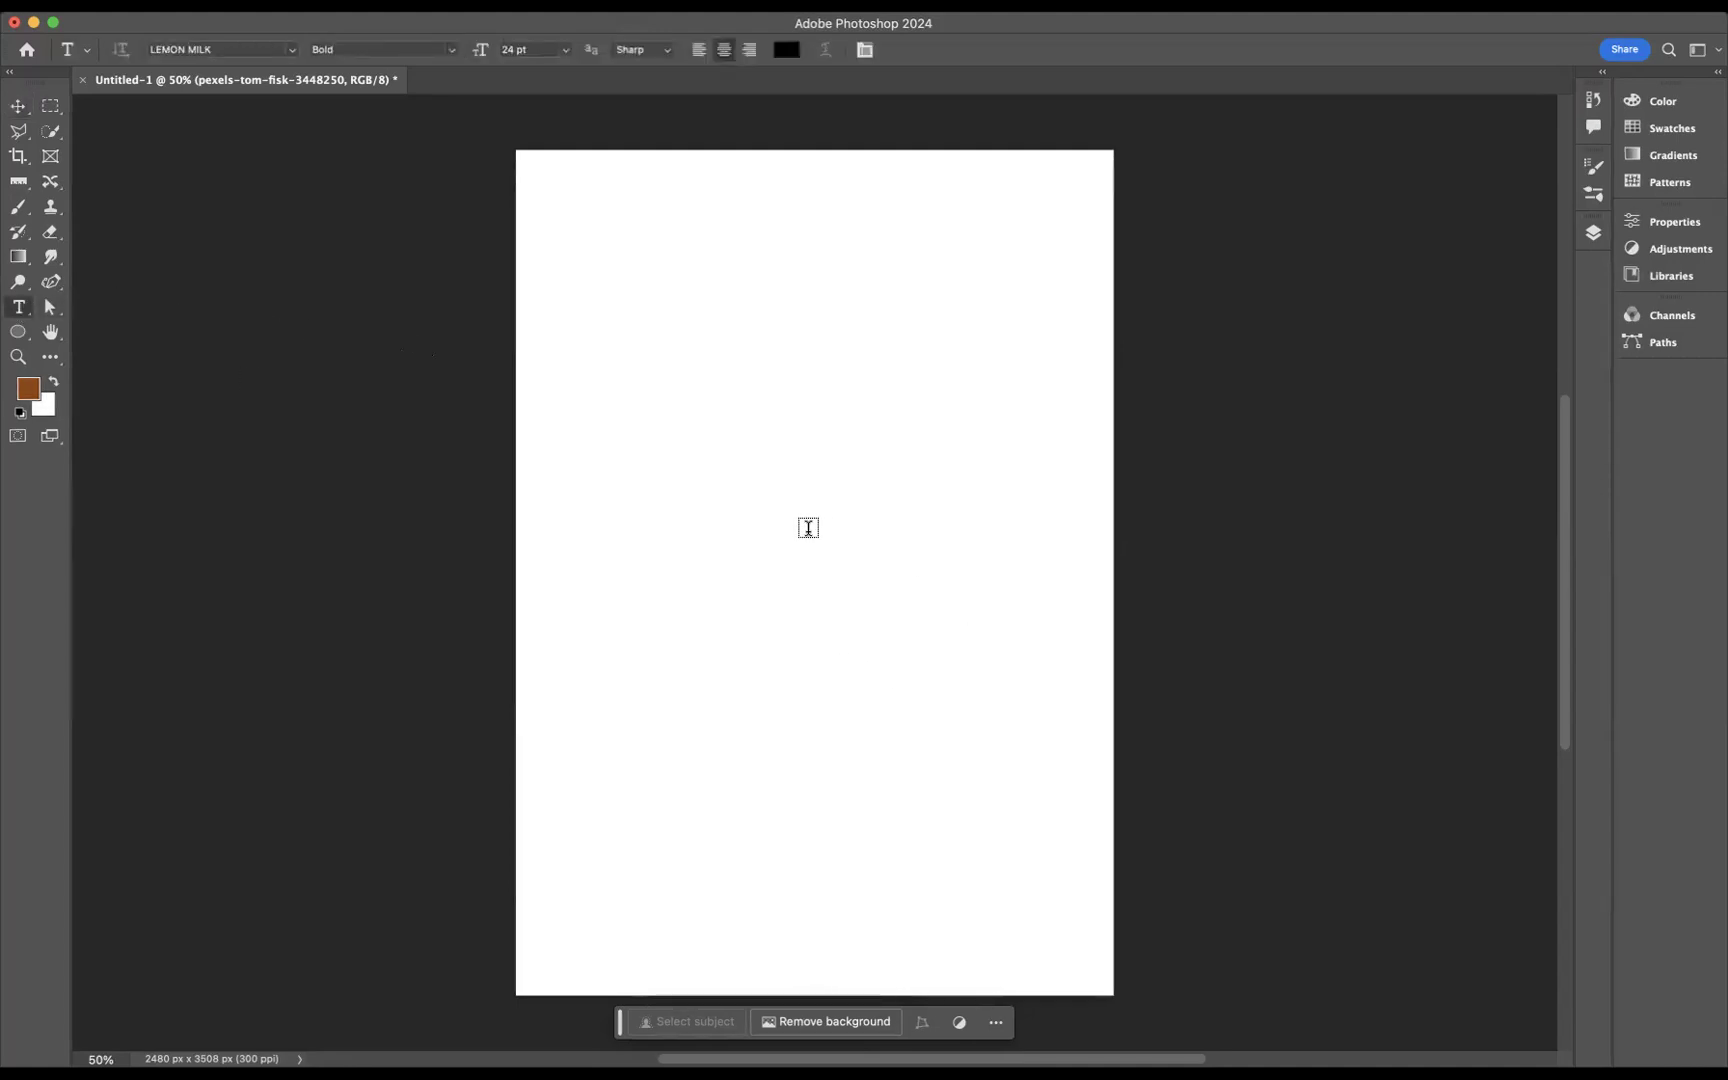
left_click(808, 528)
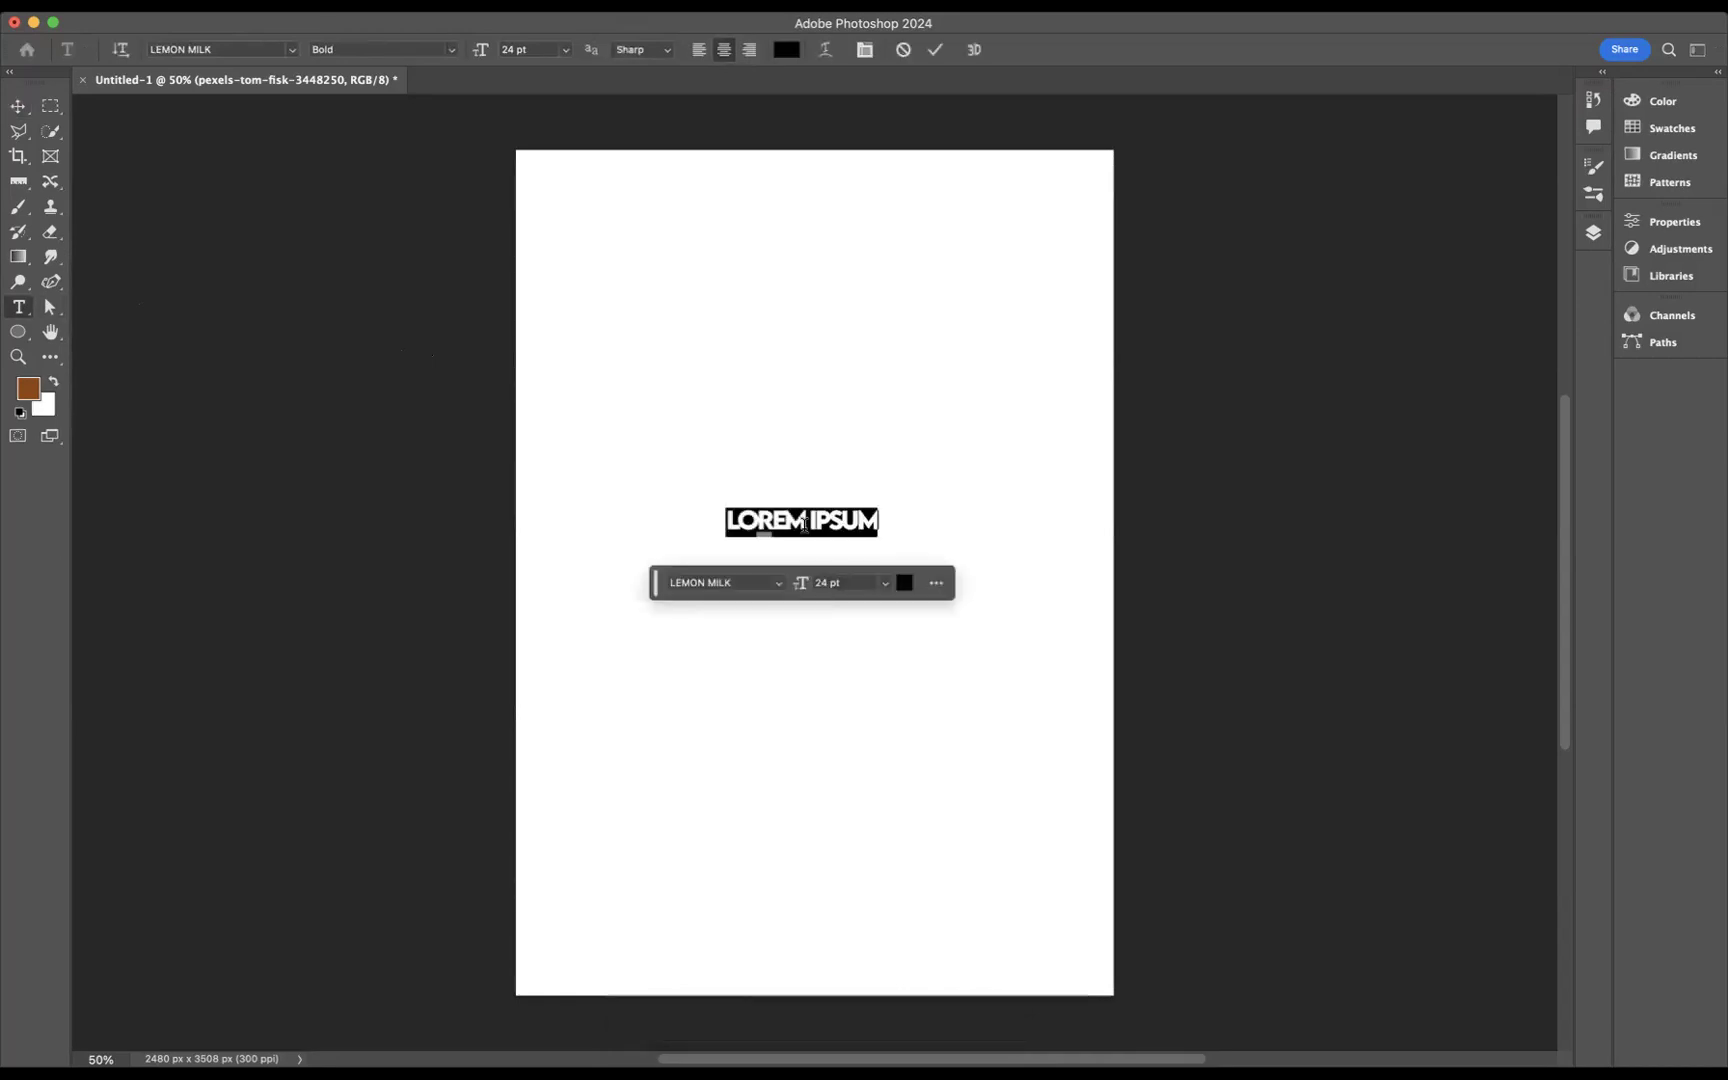
key("BackSpace")
type("2")
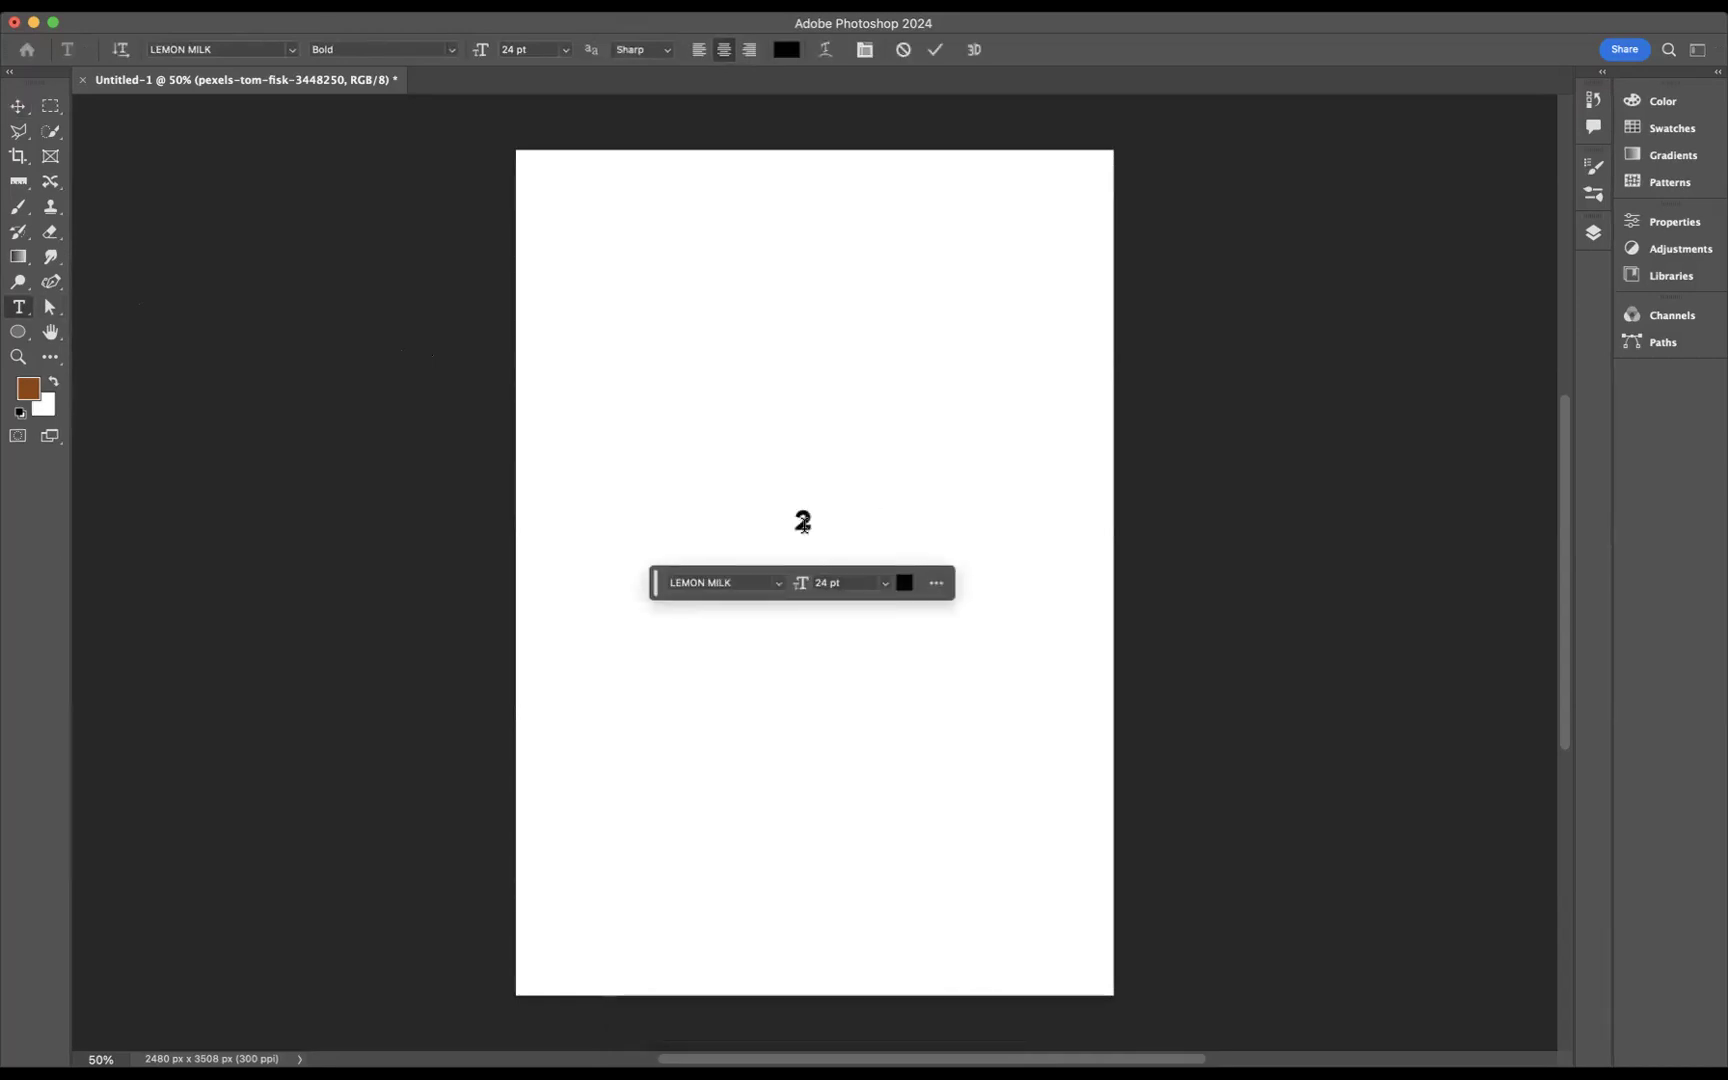
Step: Scale the 2 up to about 691 pt so it fills the page, and centre it
left_click(19, 106)
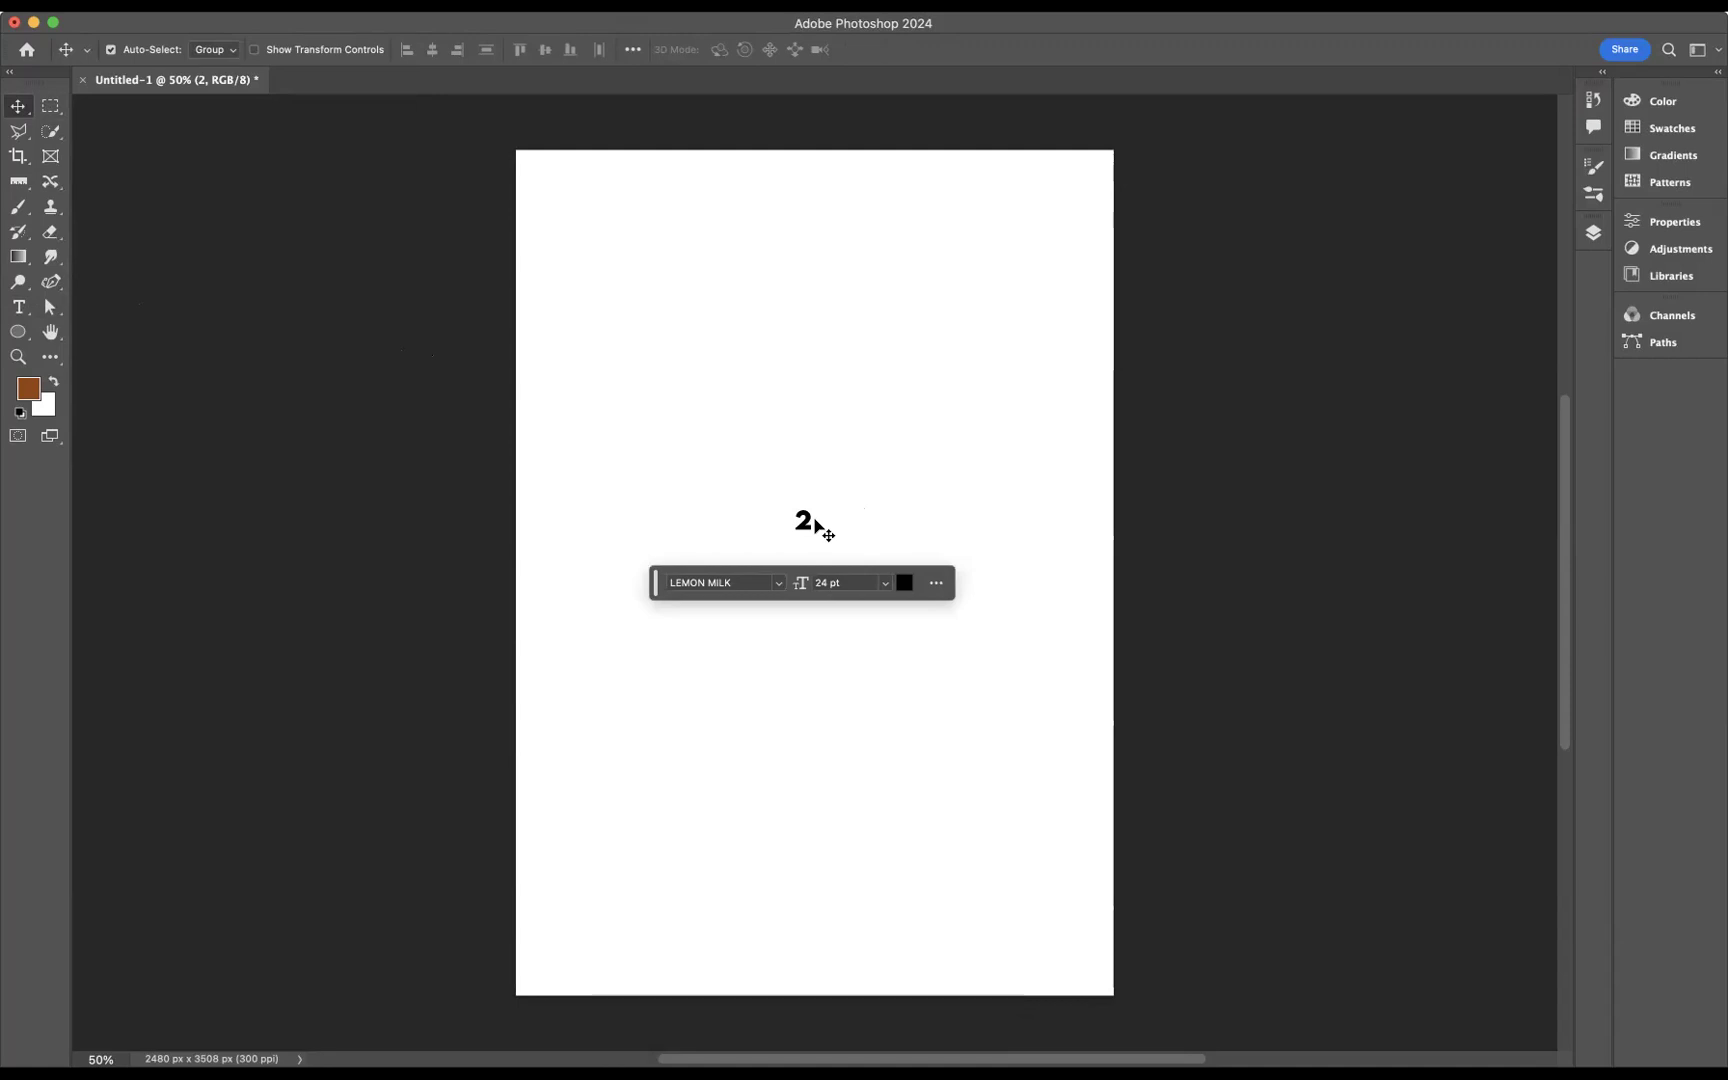
key("super+t")
left_click_drag(815, 520, 1037, 531)
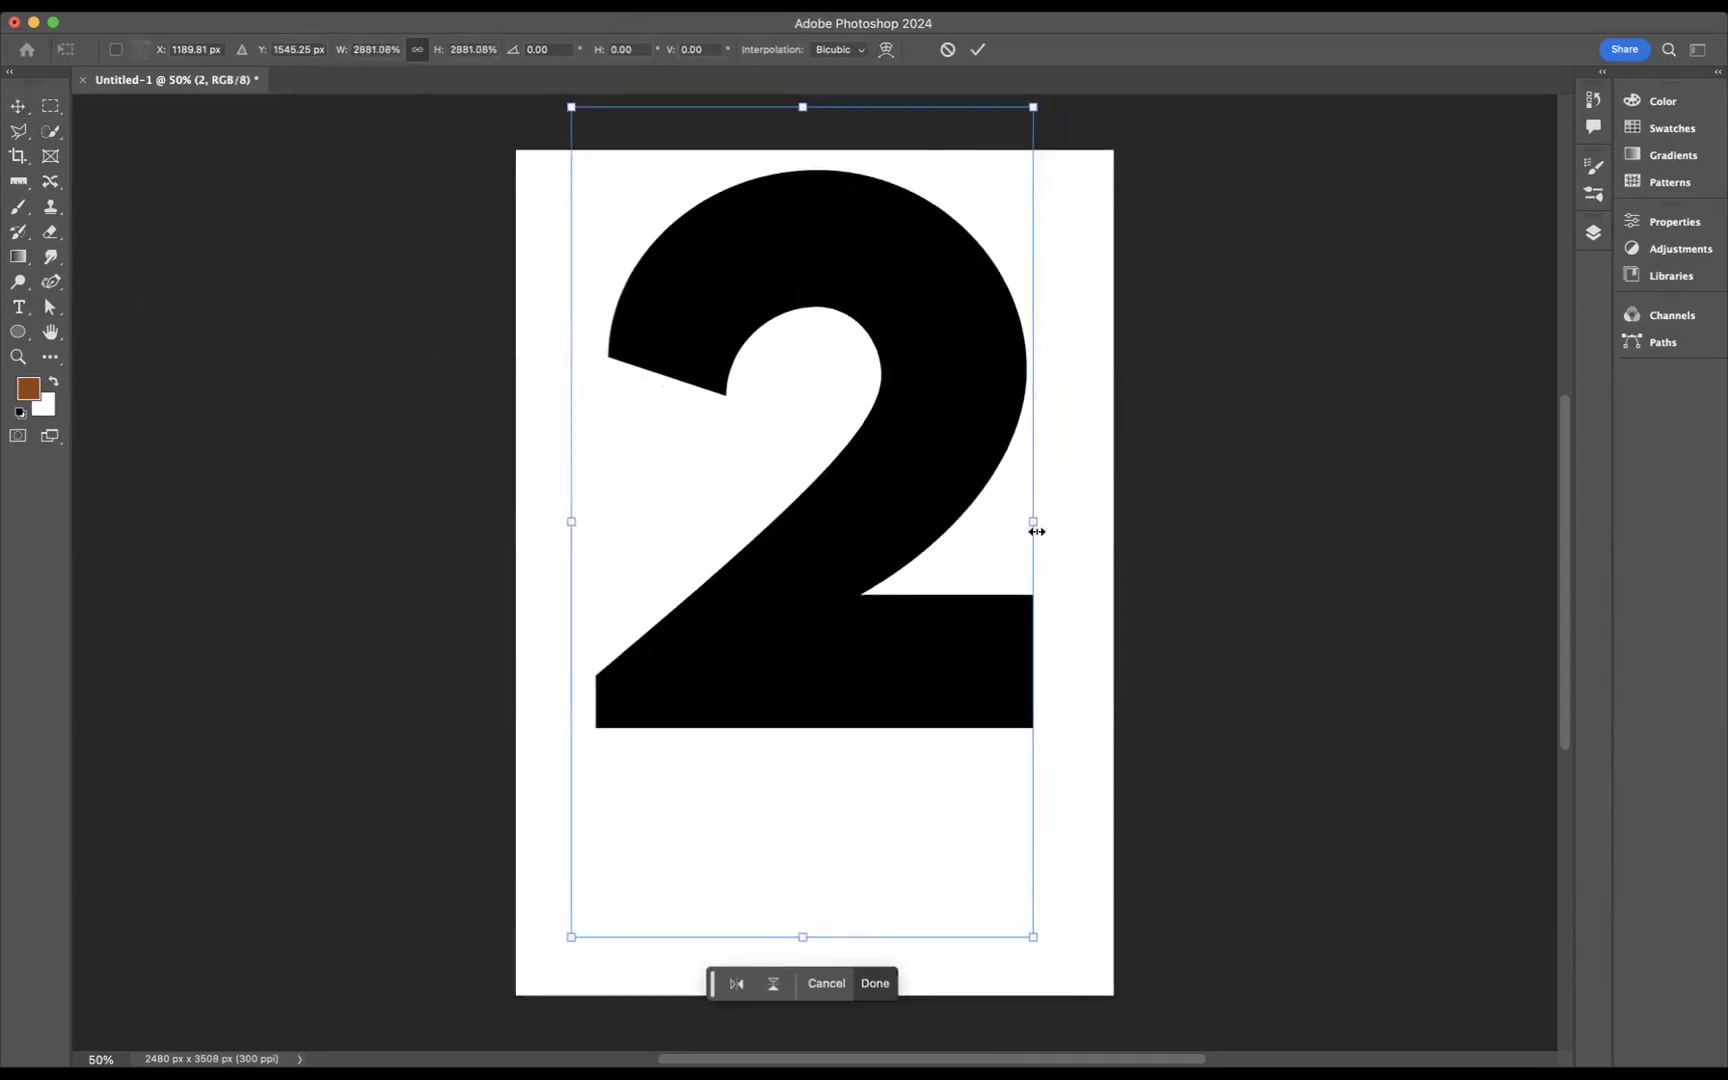
key("Return")
left_click_drag(945, 463, 933, 550)
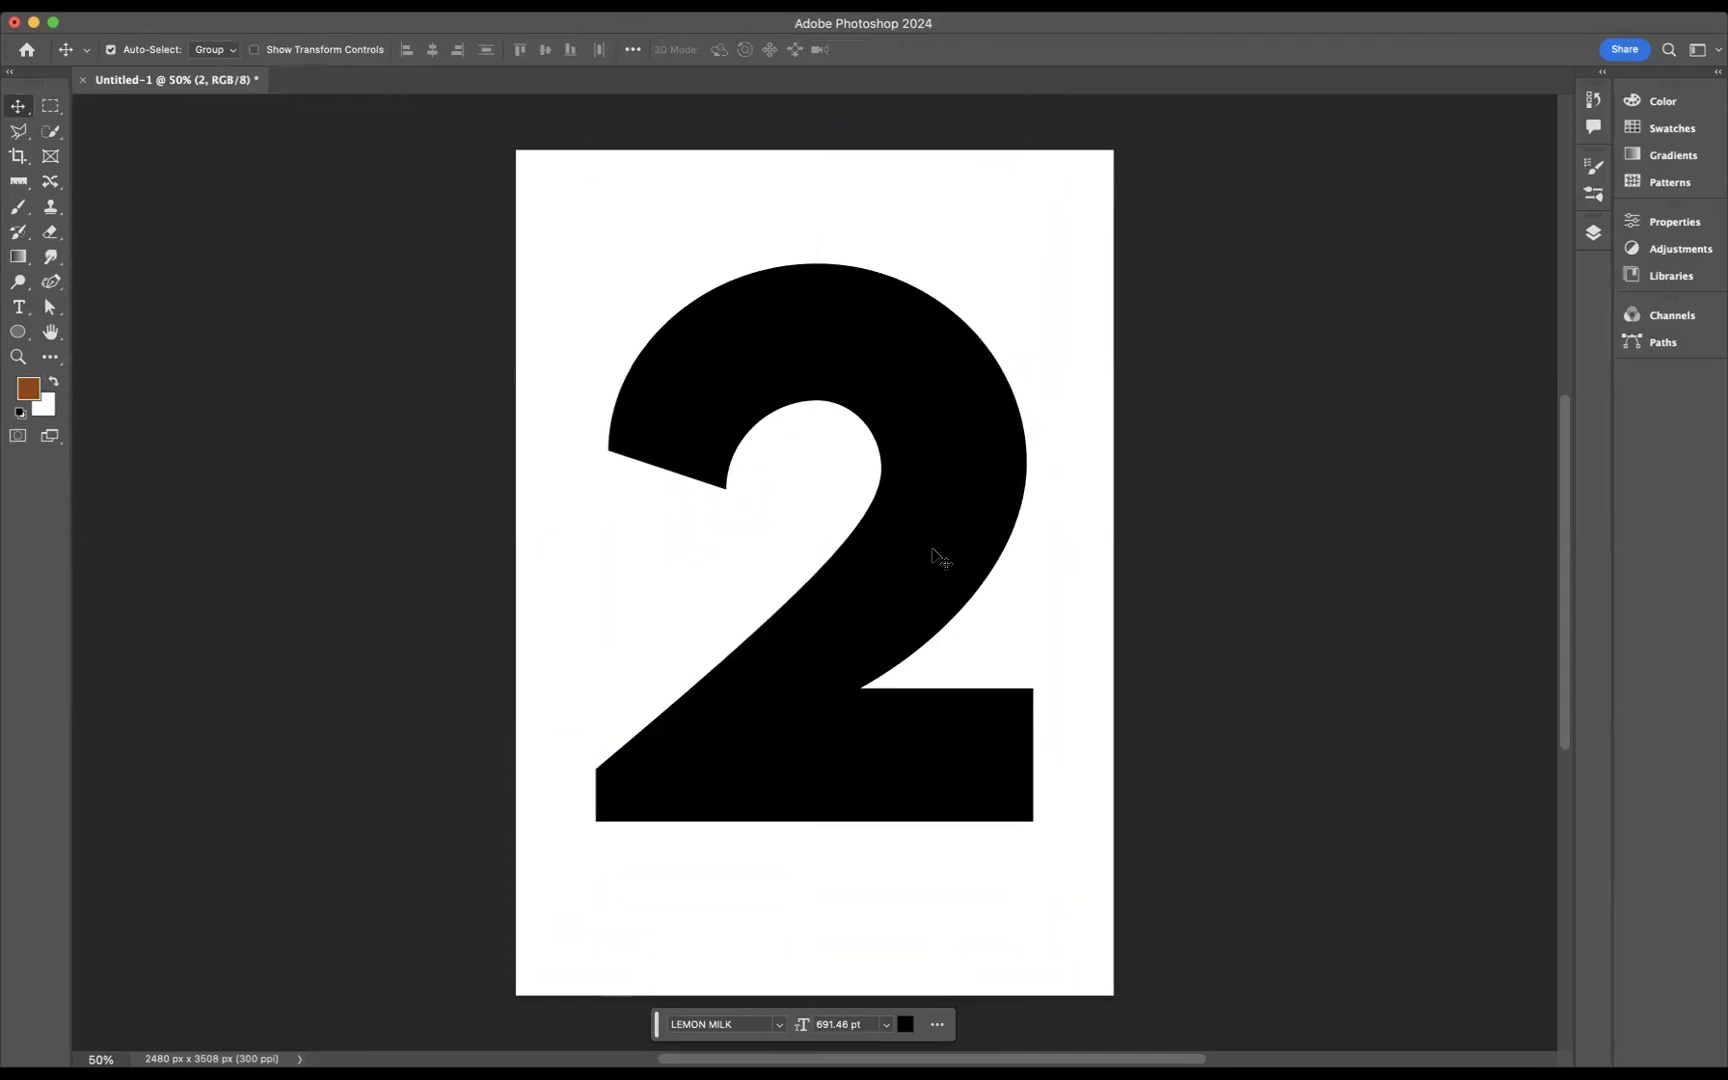
Step: Unhide the pexels football-pitch photo layer and move the 2 text layer beneath it
left_click(1596, 234)
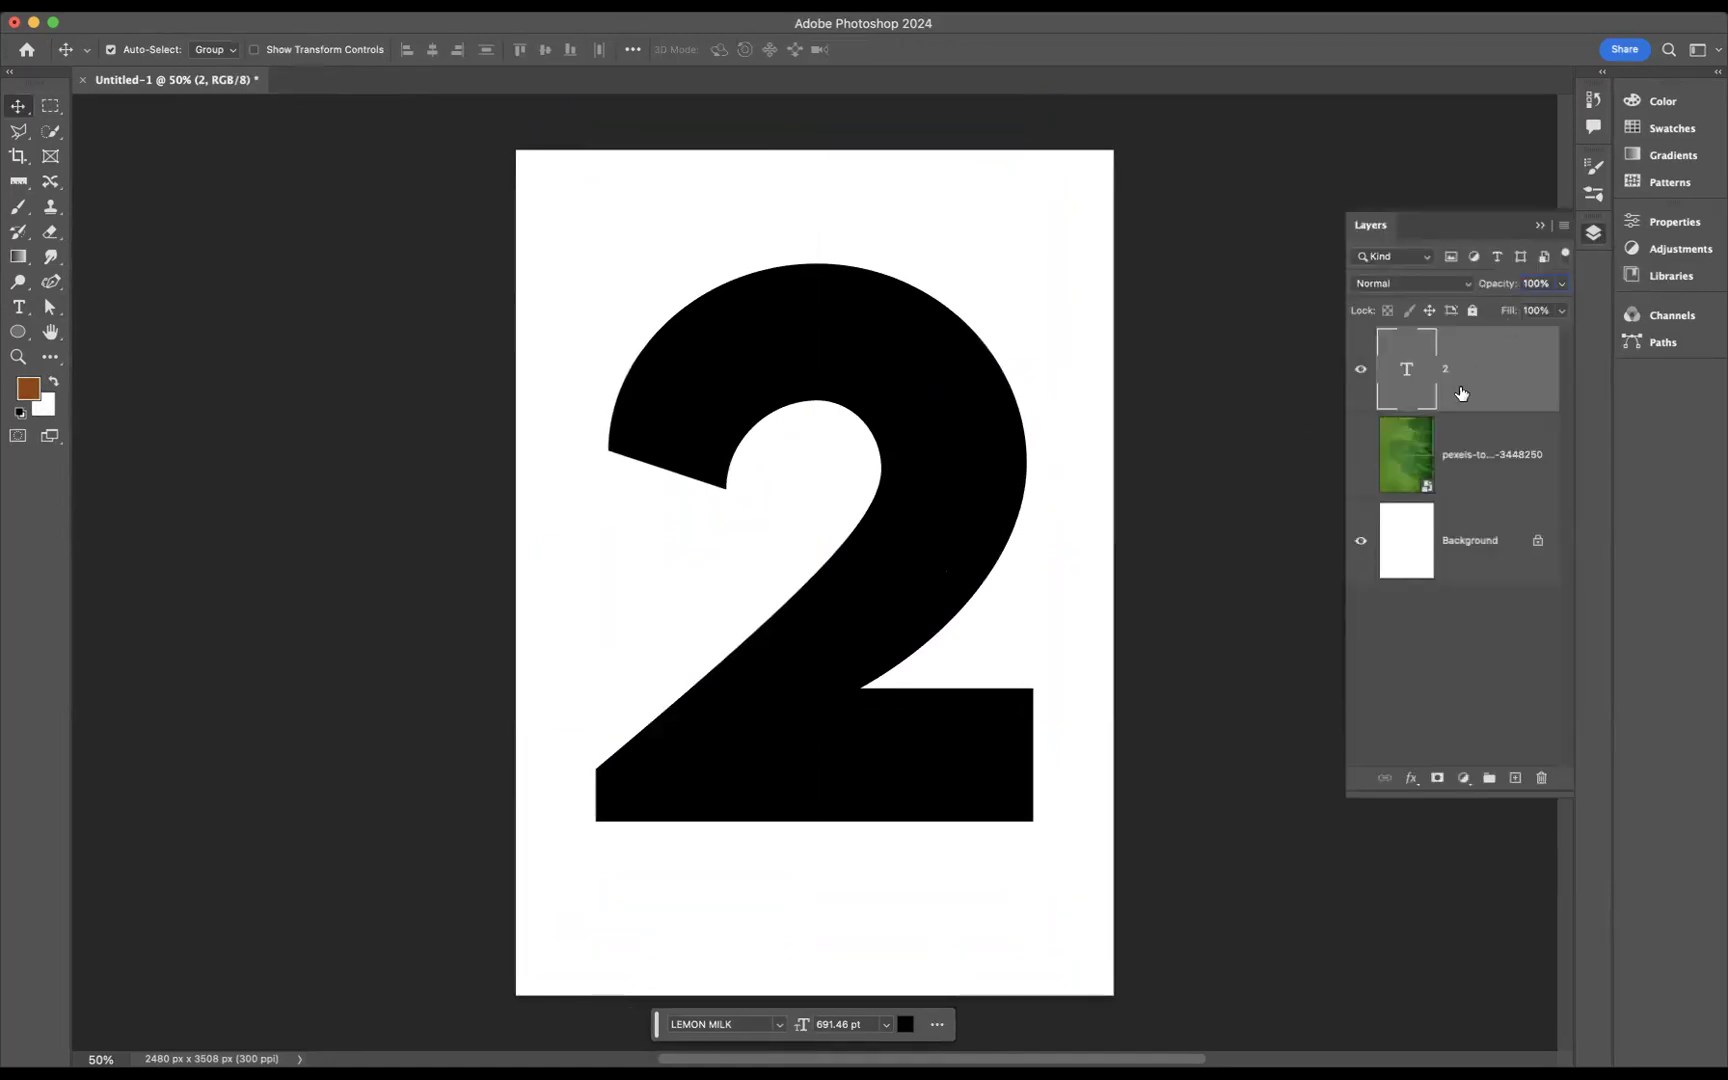
left_click(1360, 458)
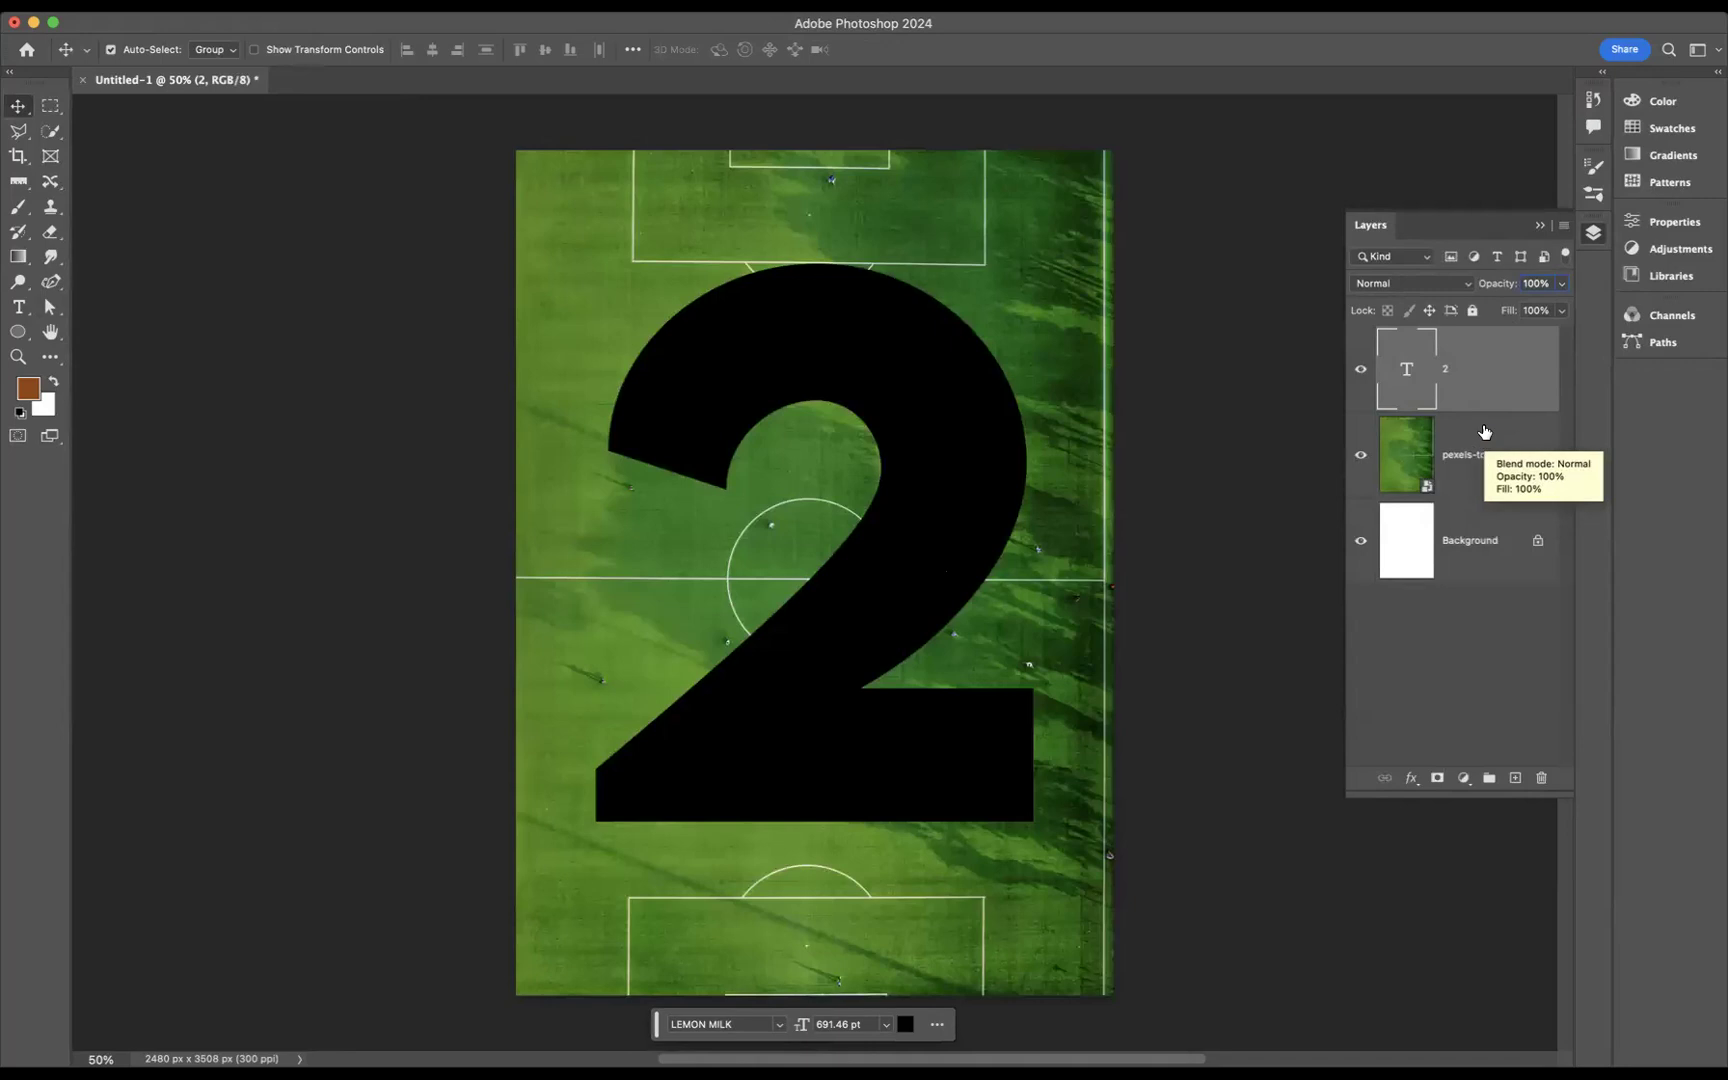
left_click_drag(1481, 374, 1485, 490)
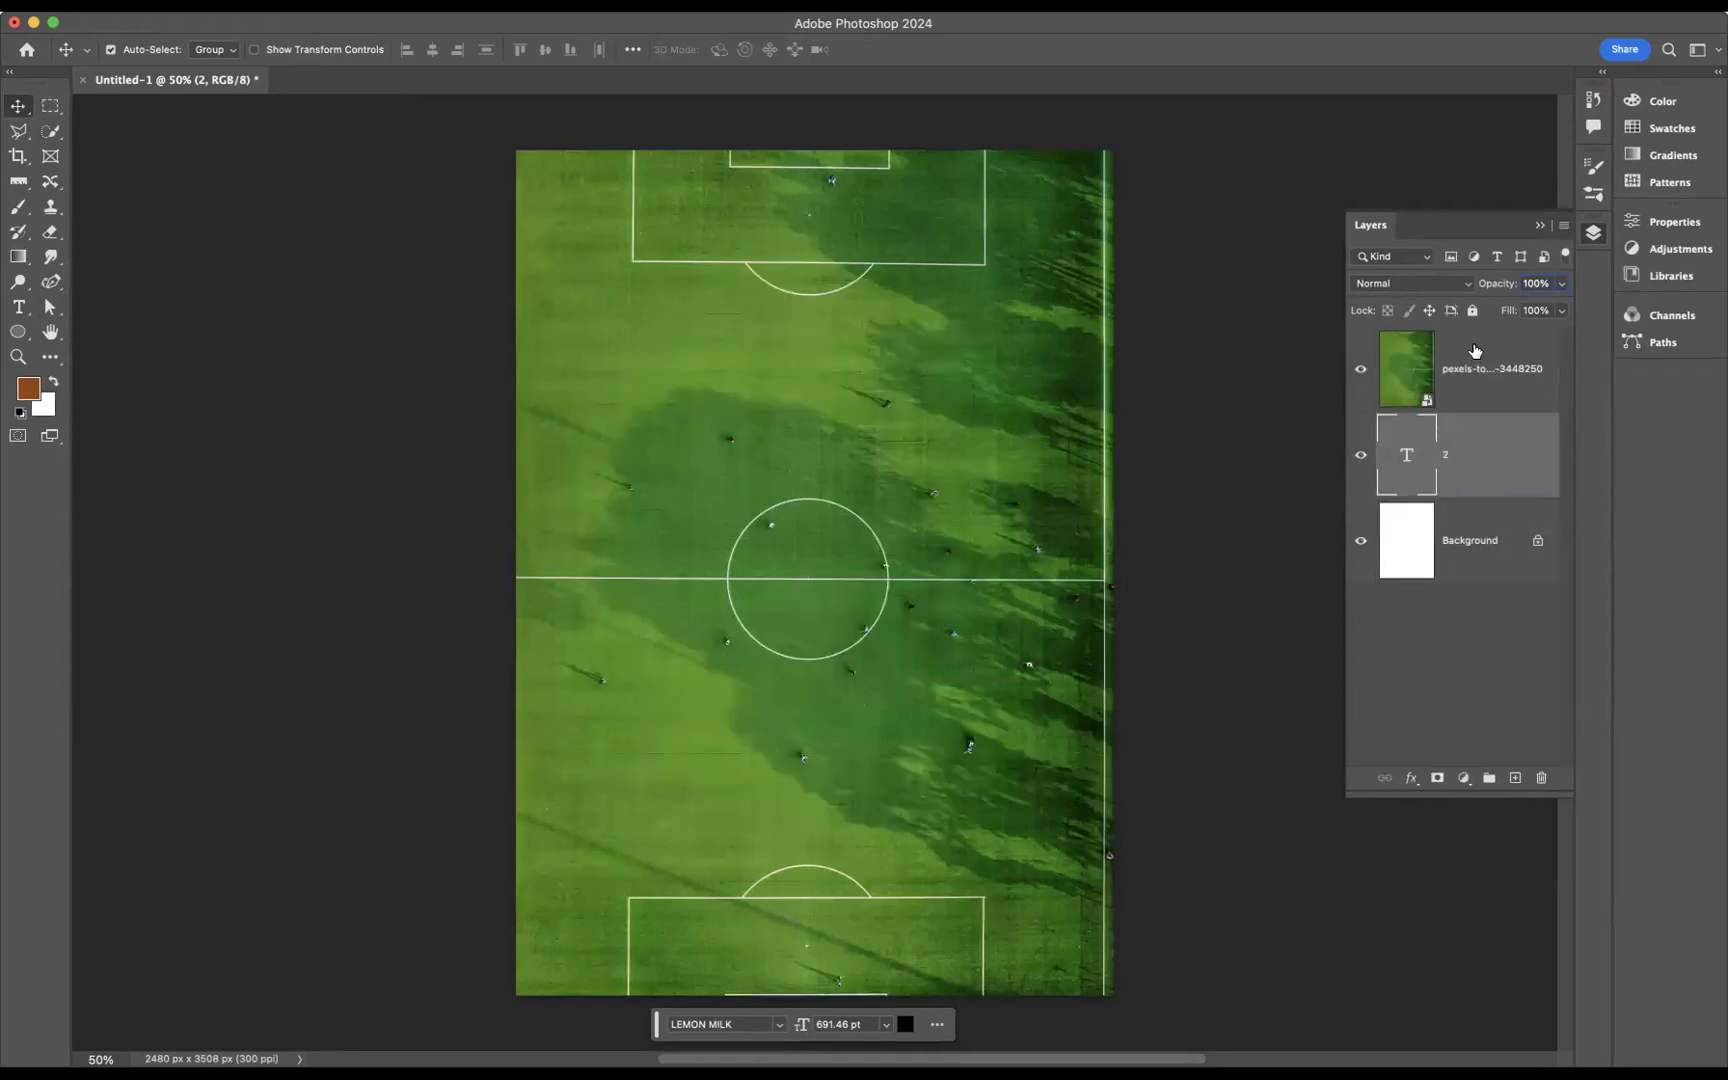
left_click(1472, 350)
left_click(1476, 466)
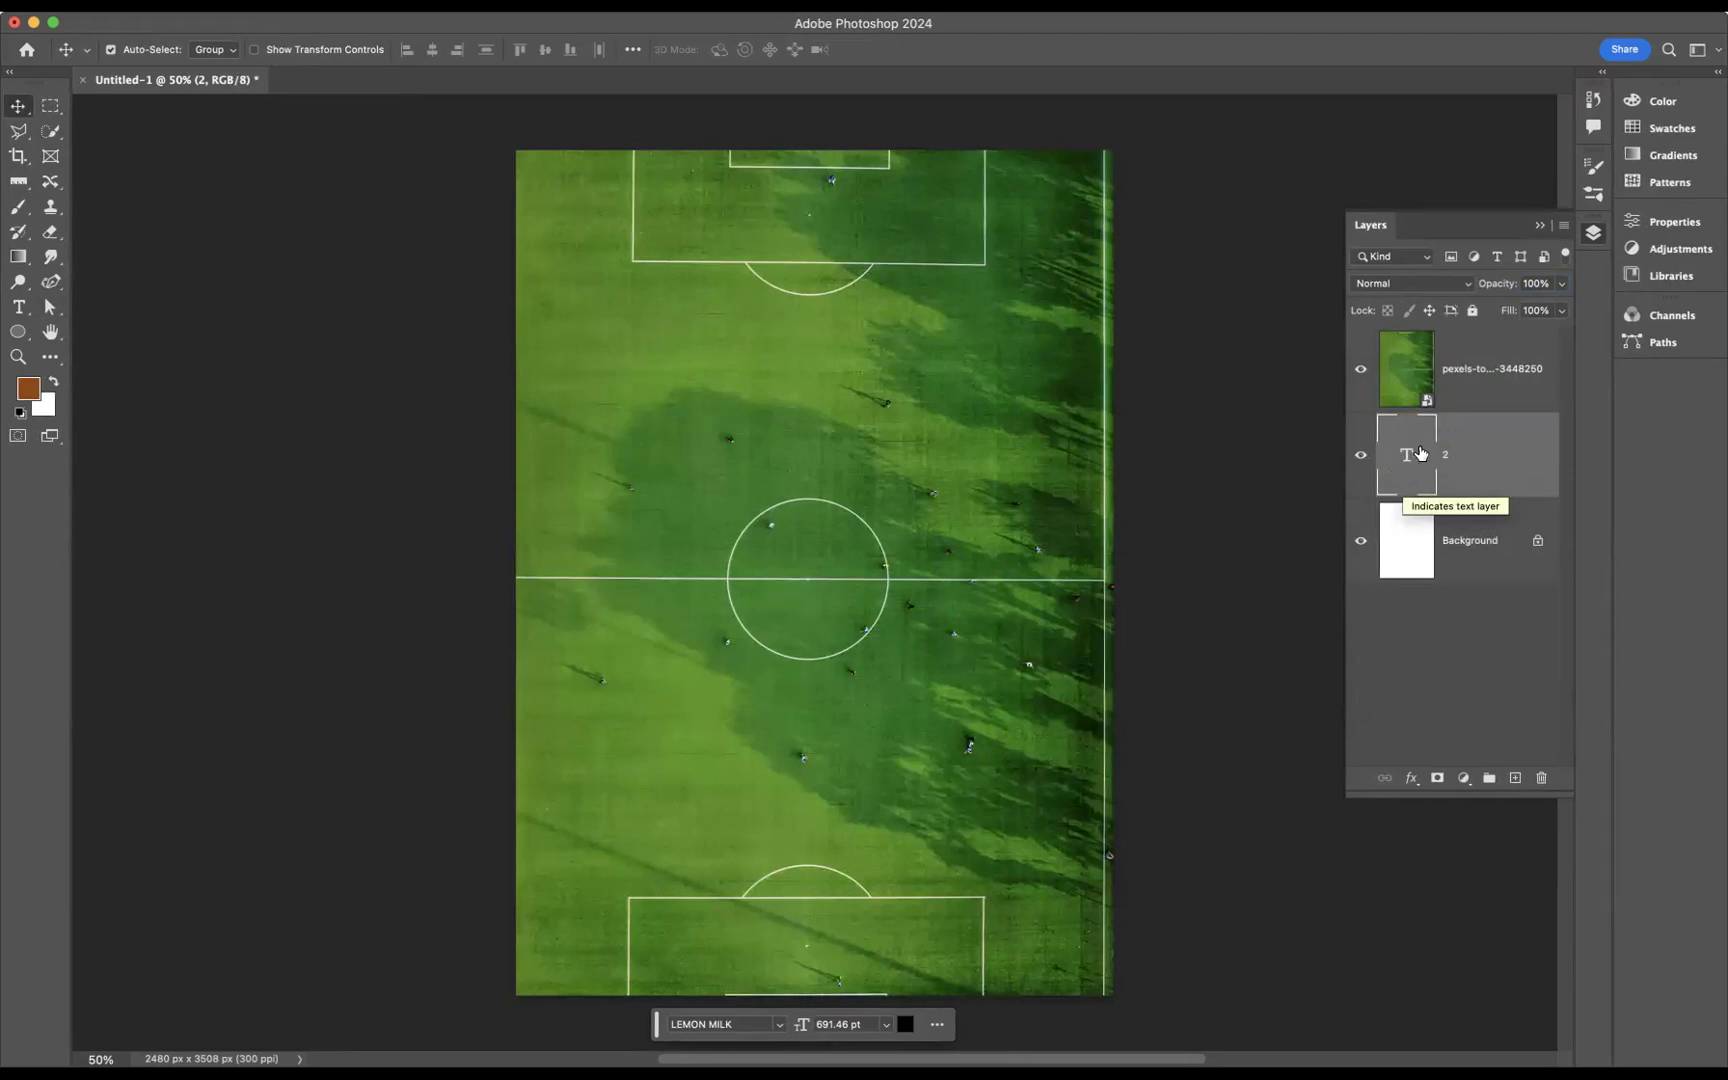
Step: Load the 2 layer's outline as a selection and use it as a mask on the pexels photo
key("super")
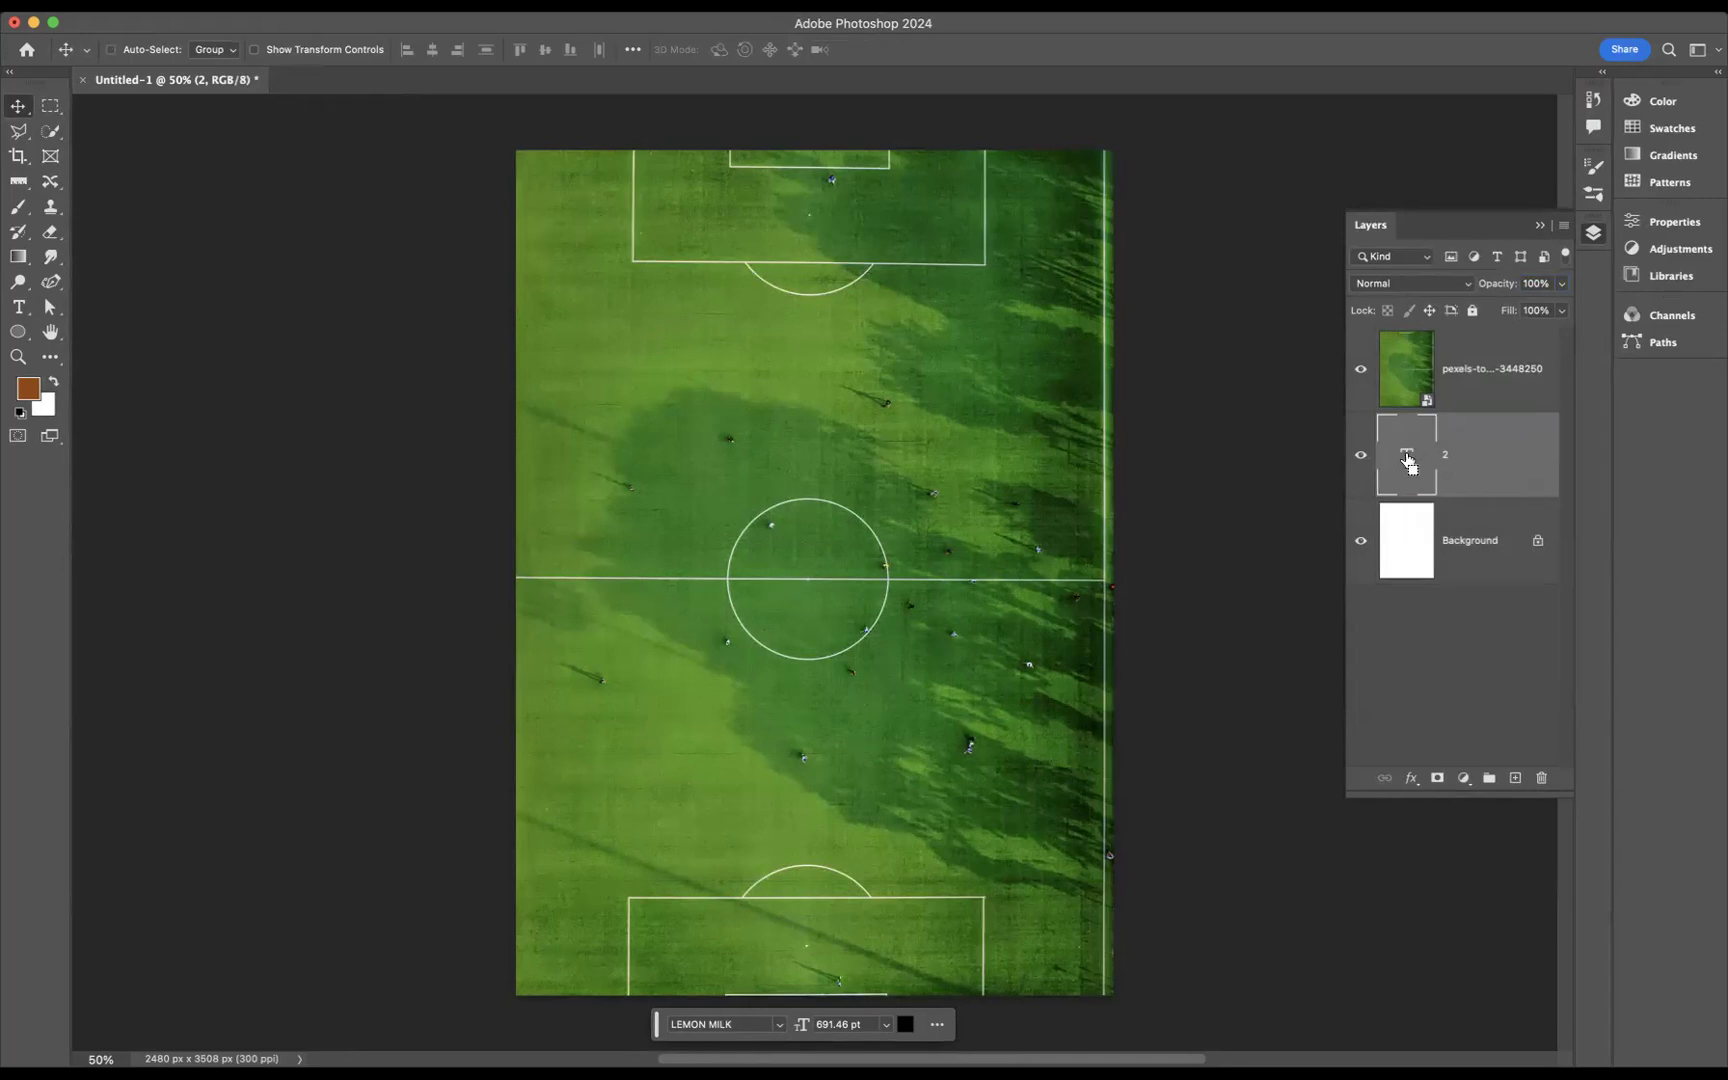
left_click(1408, 461, "super")
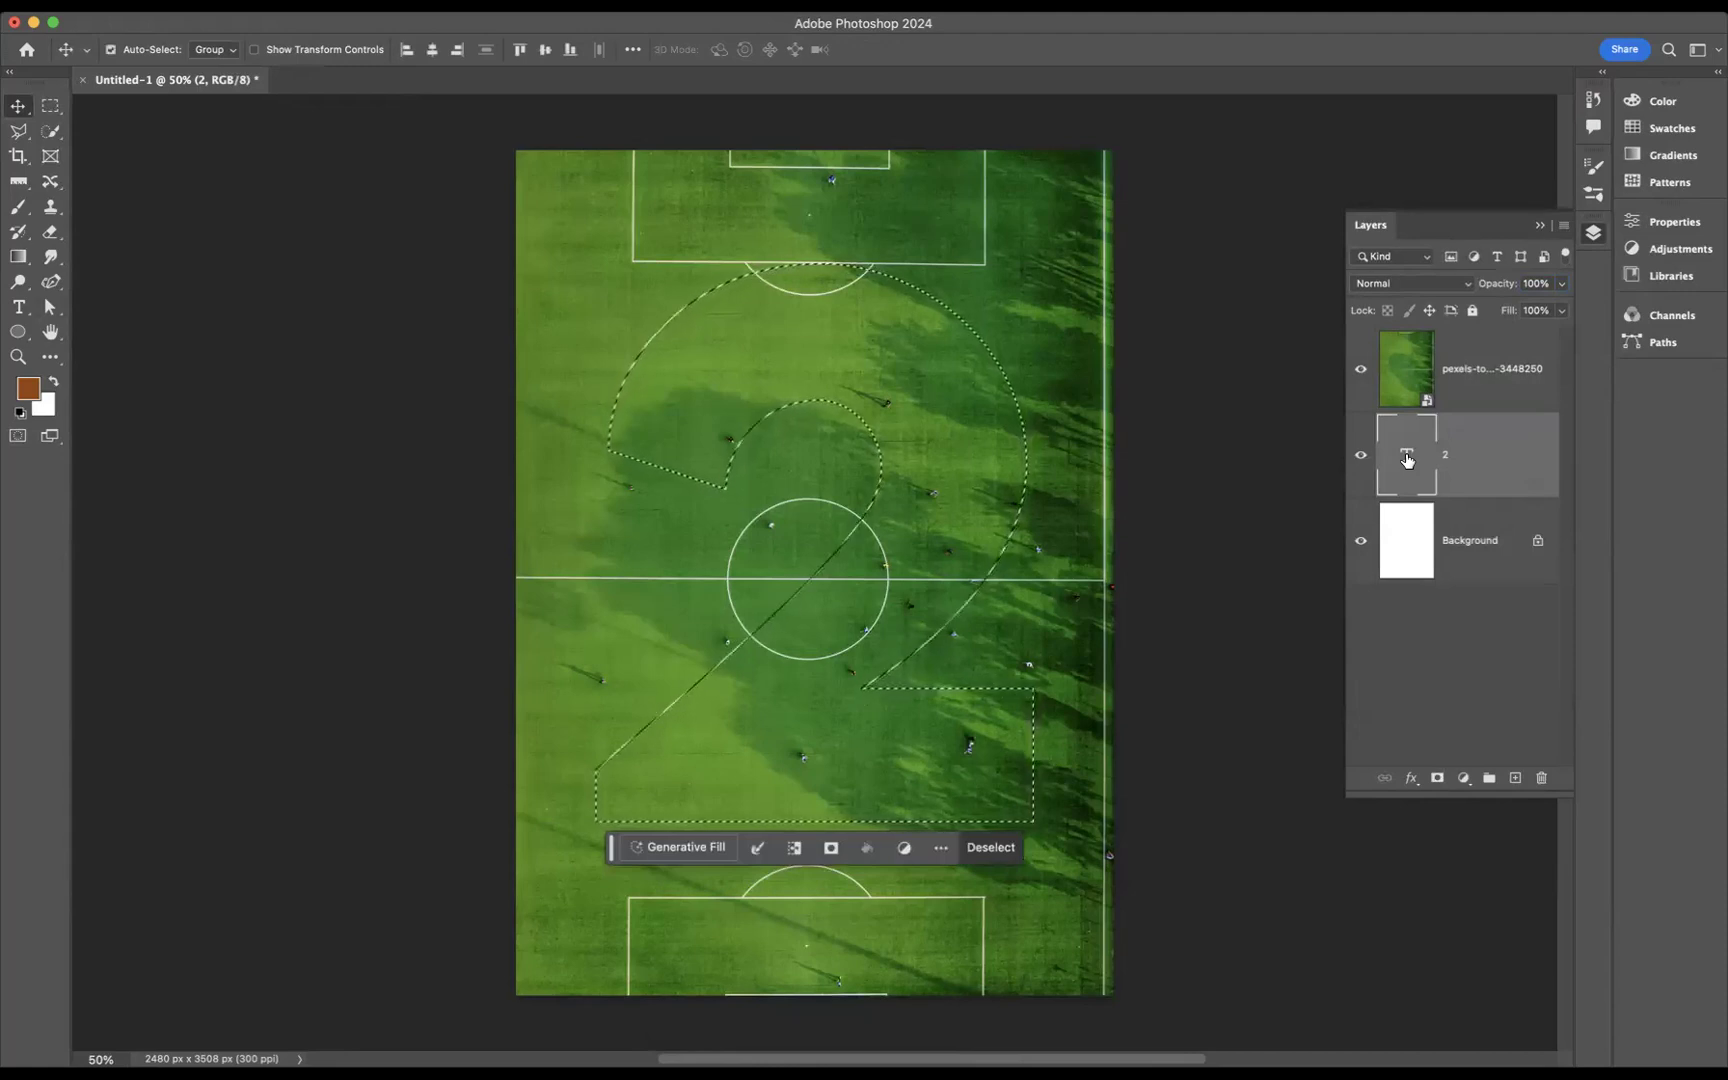
left_click(1495, 357)
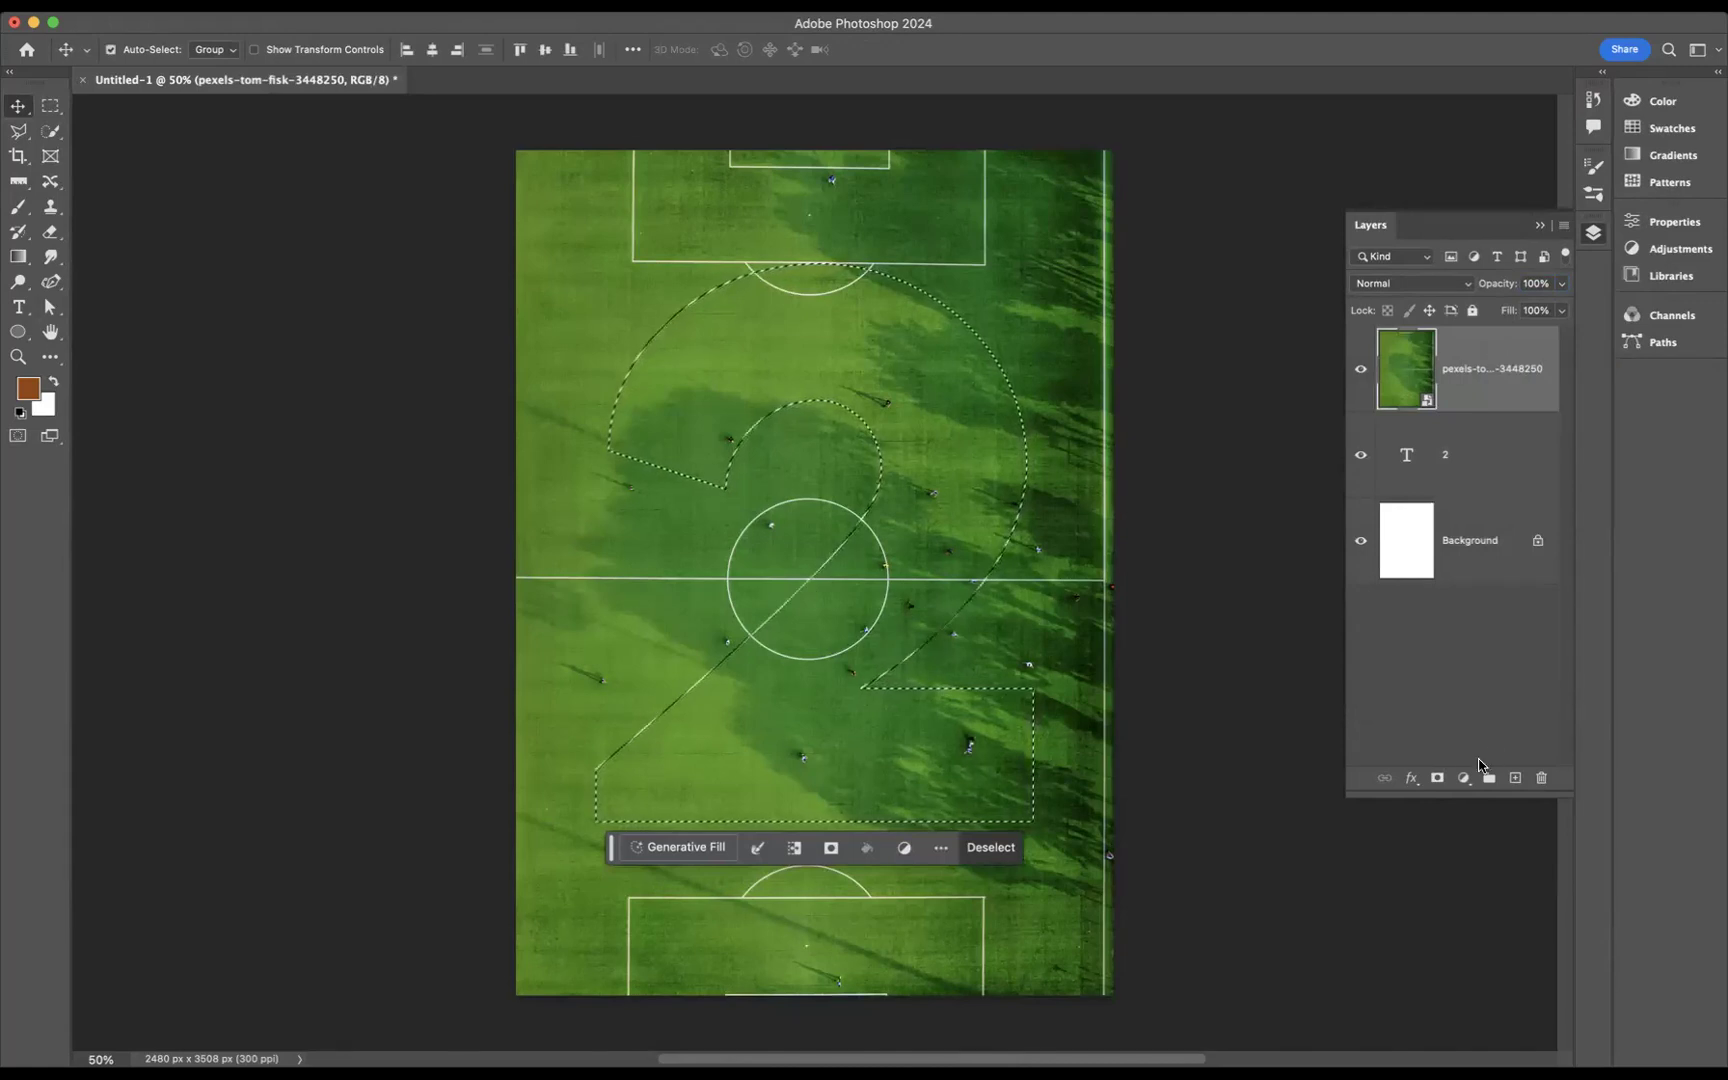
left_click(1438, 779)
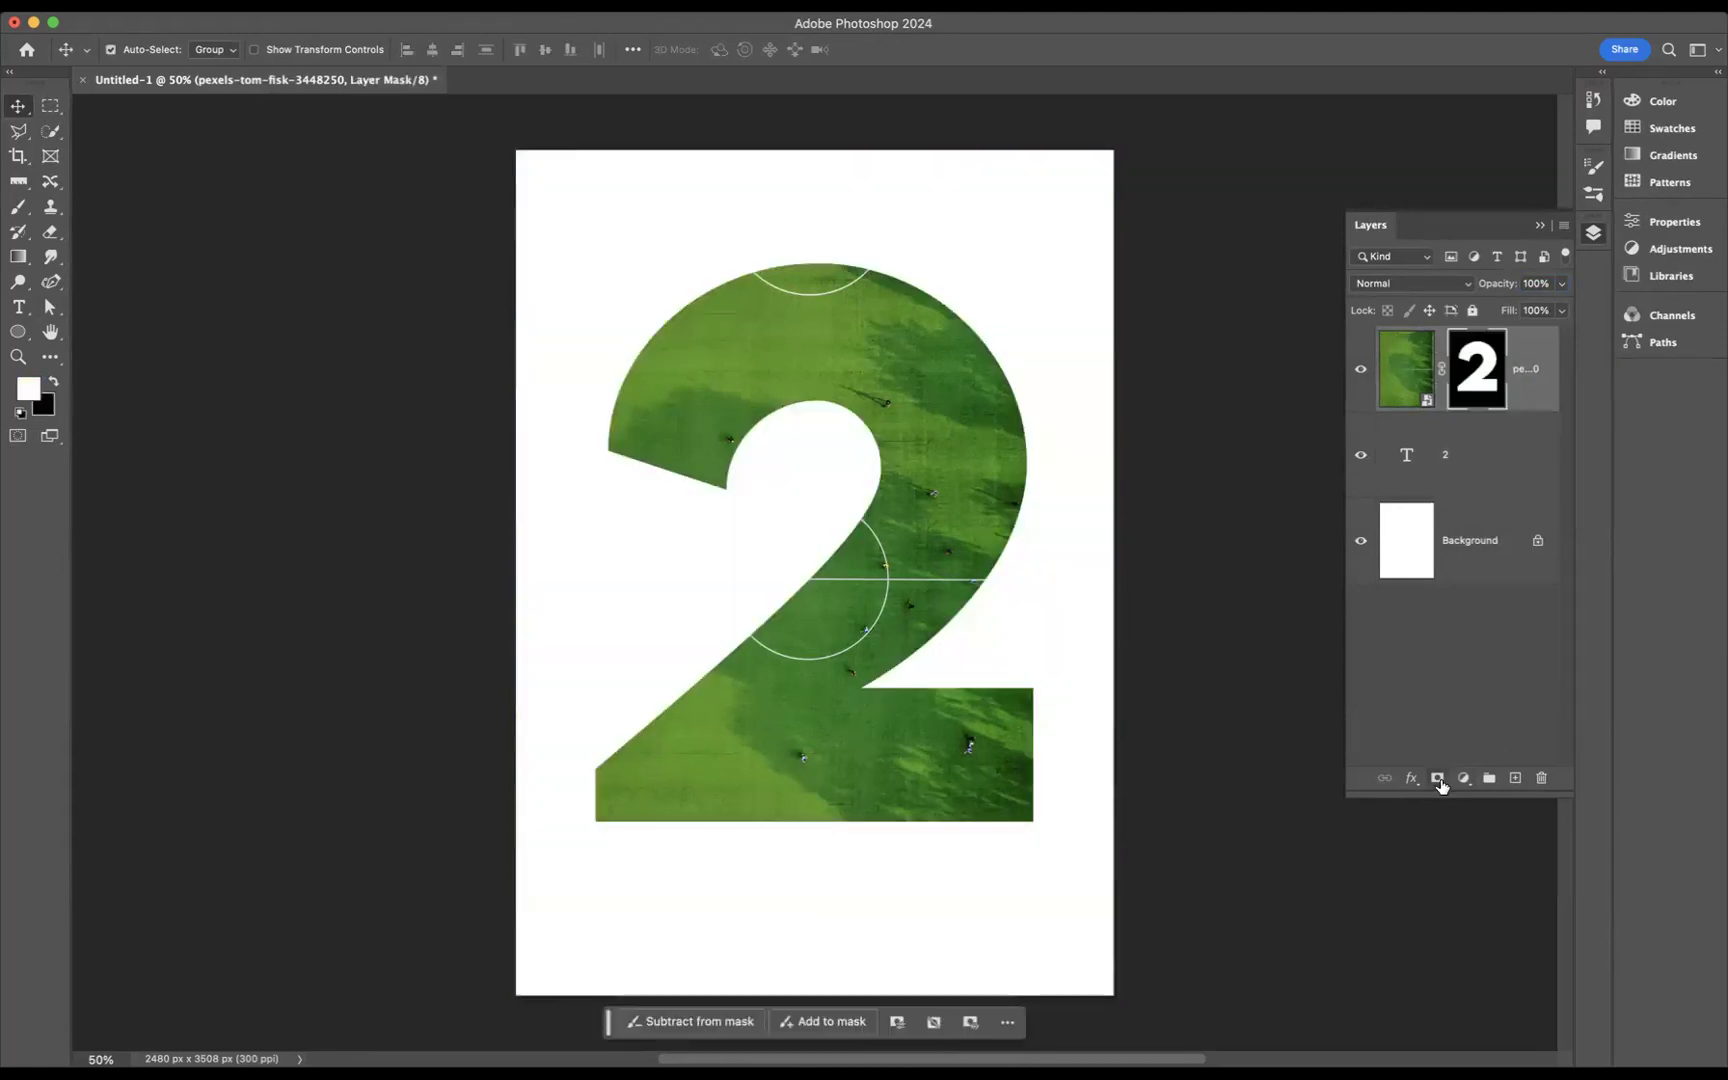
Step: Load the 2 shape from the photo's mask and convert it into a work path
left_click(1485, 380, "shift")
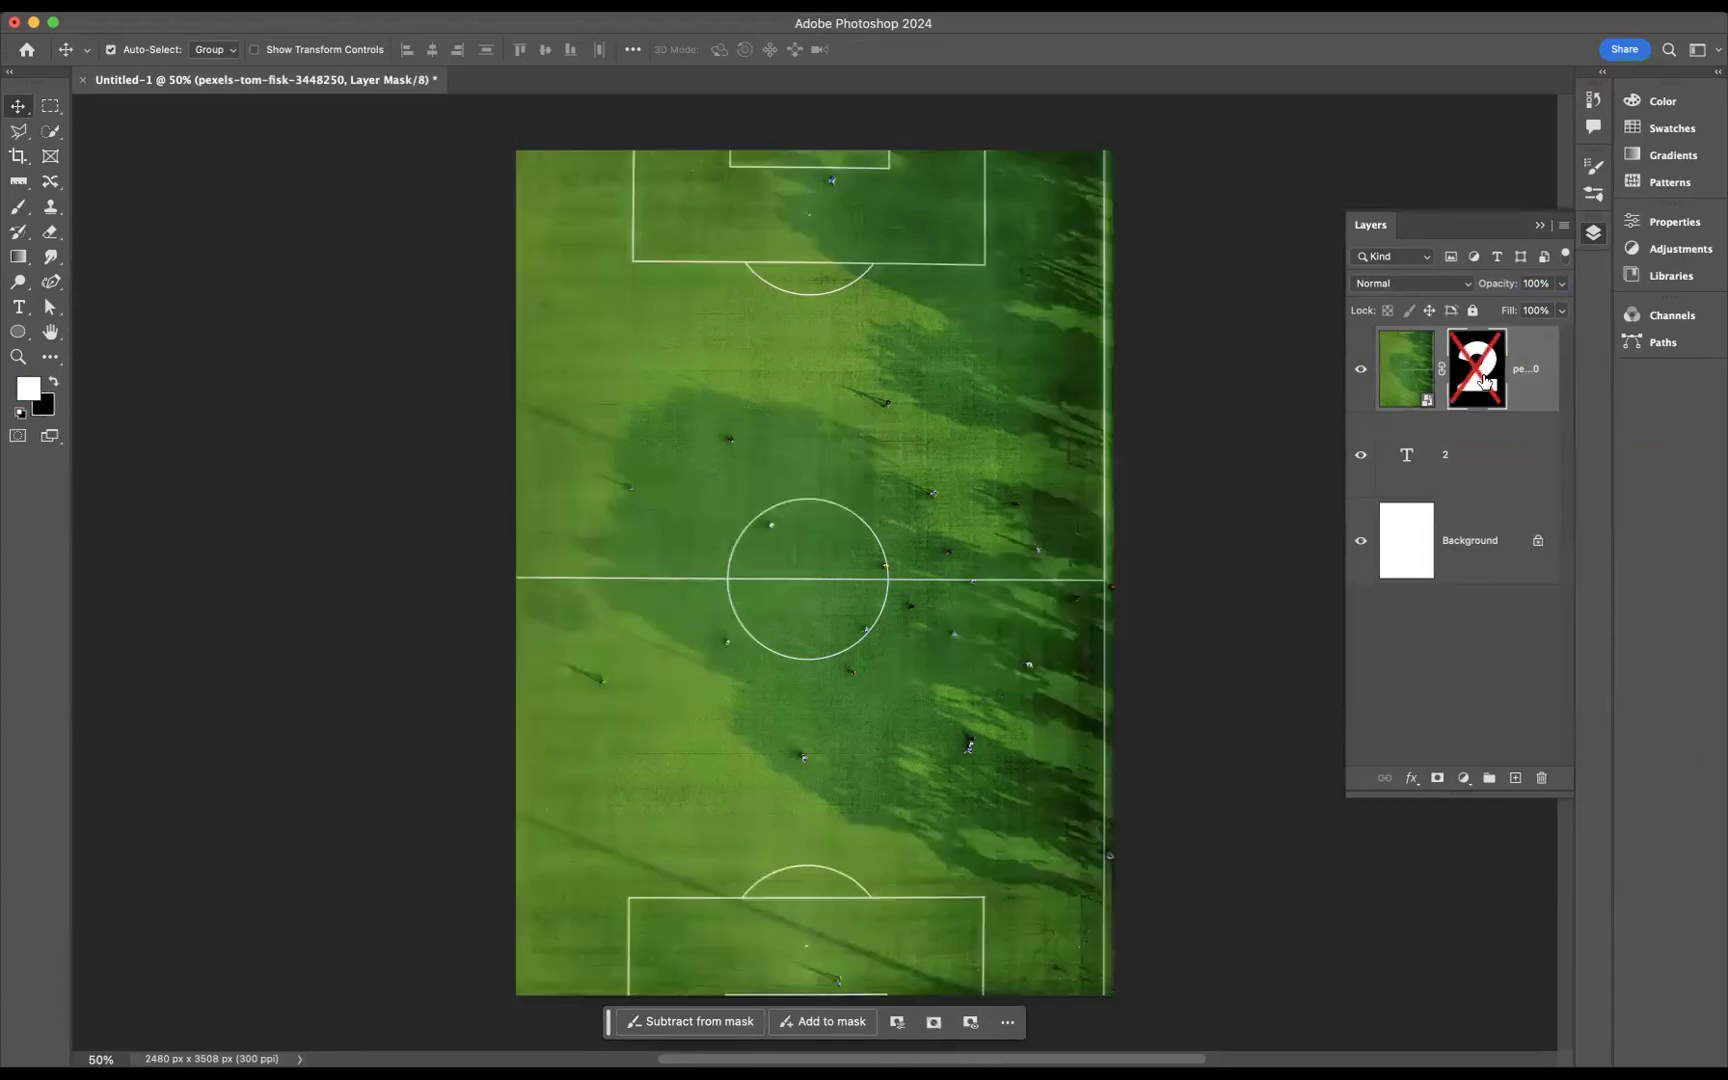
left_click(1485, 380, "shift")
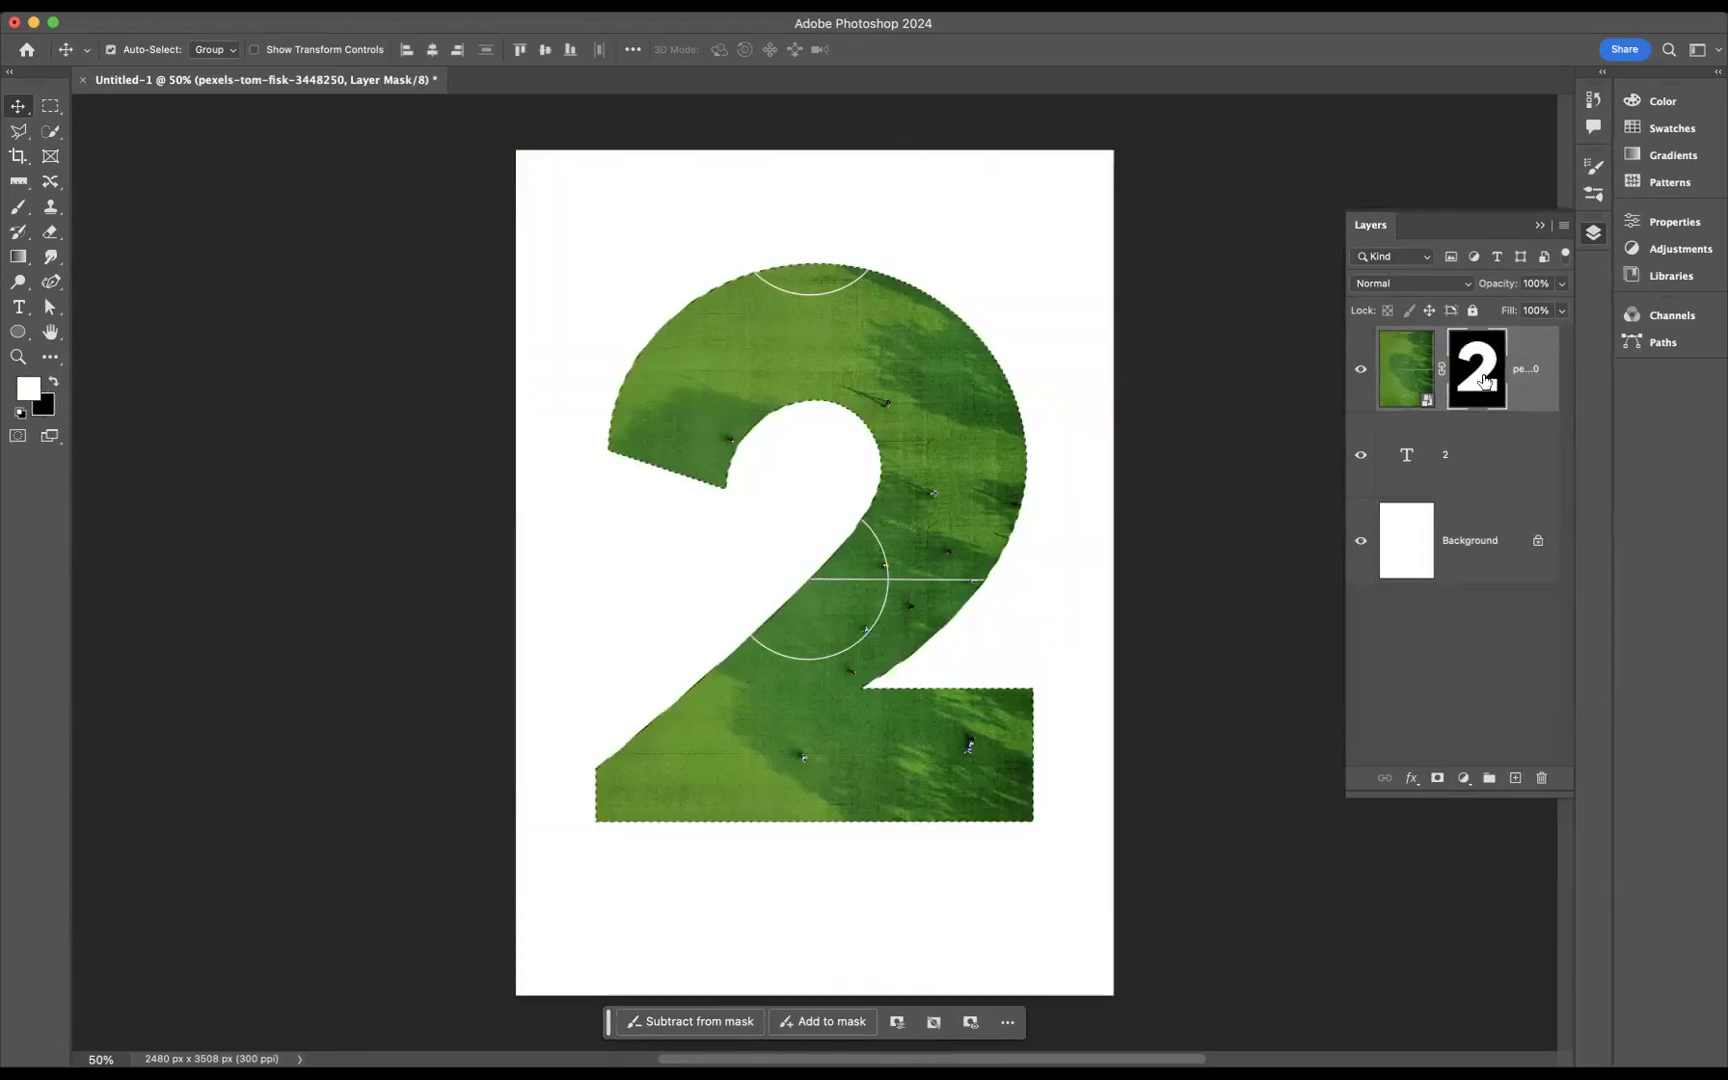
left_click(1485, 380, "super")
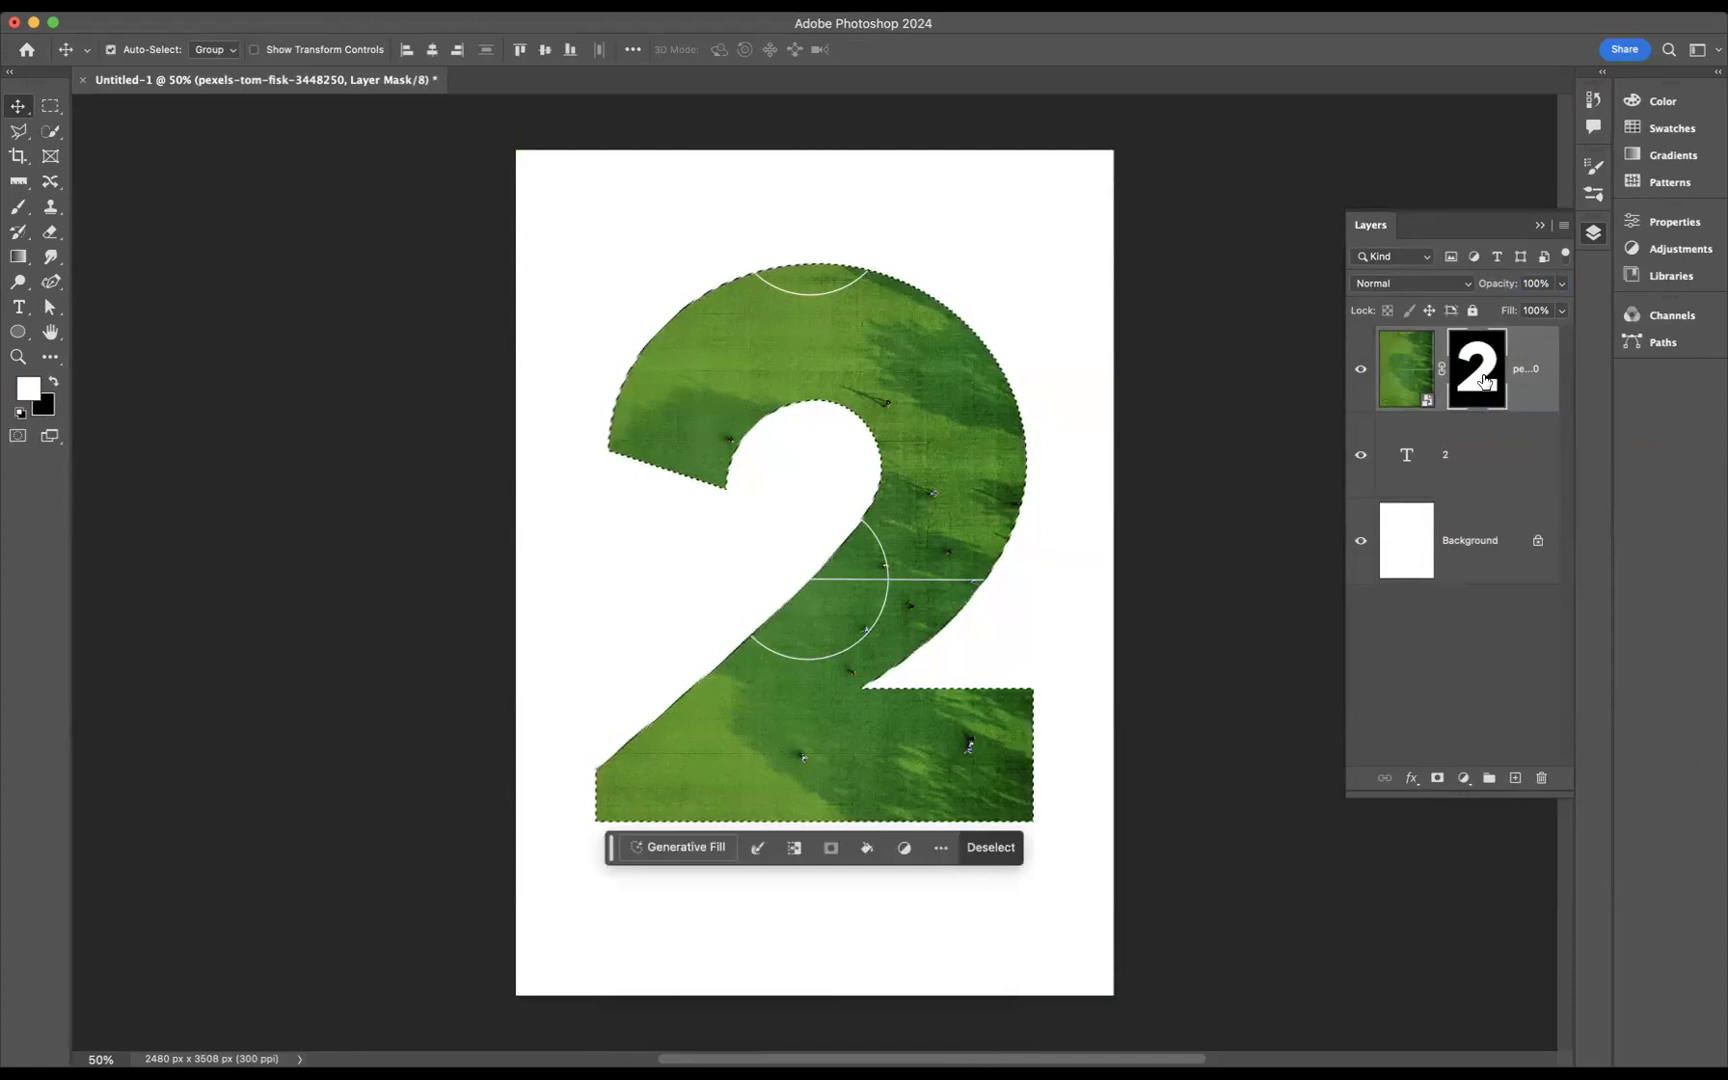
left_click(1642, 350)
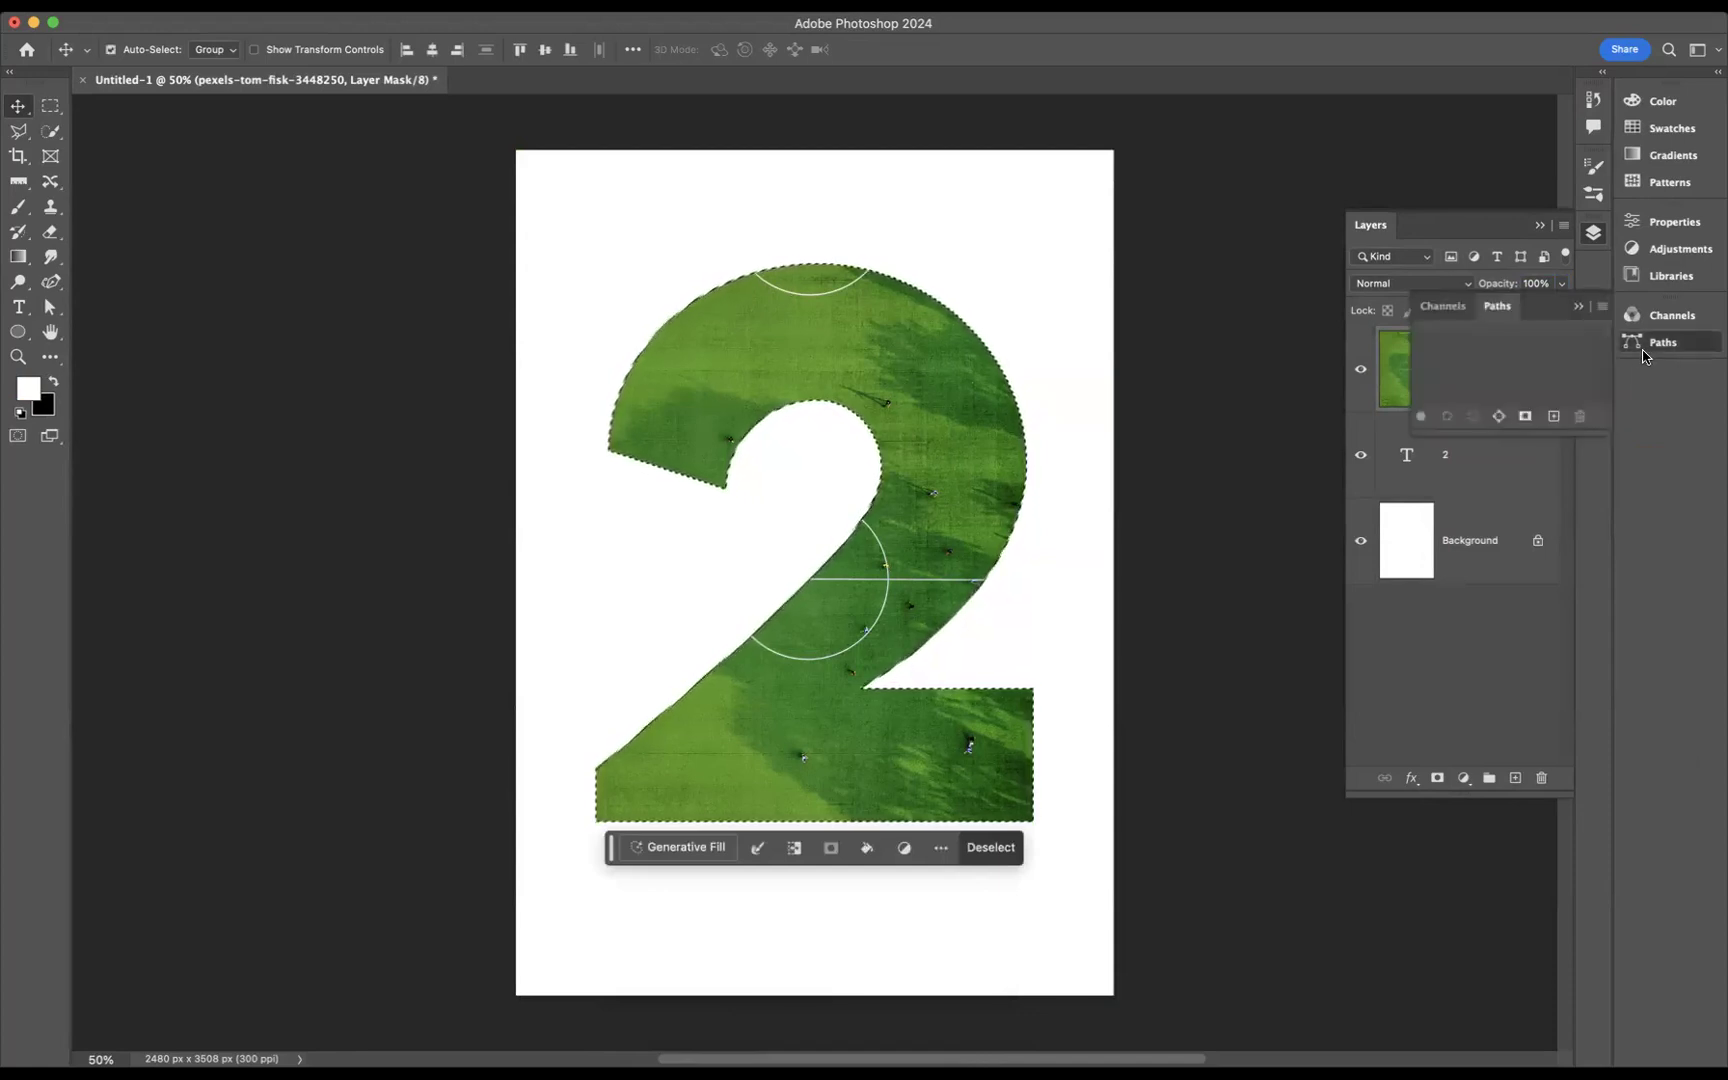
left_click(1498, 425)
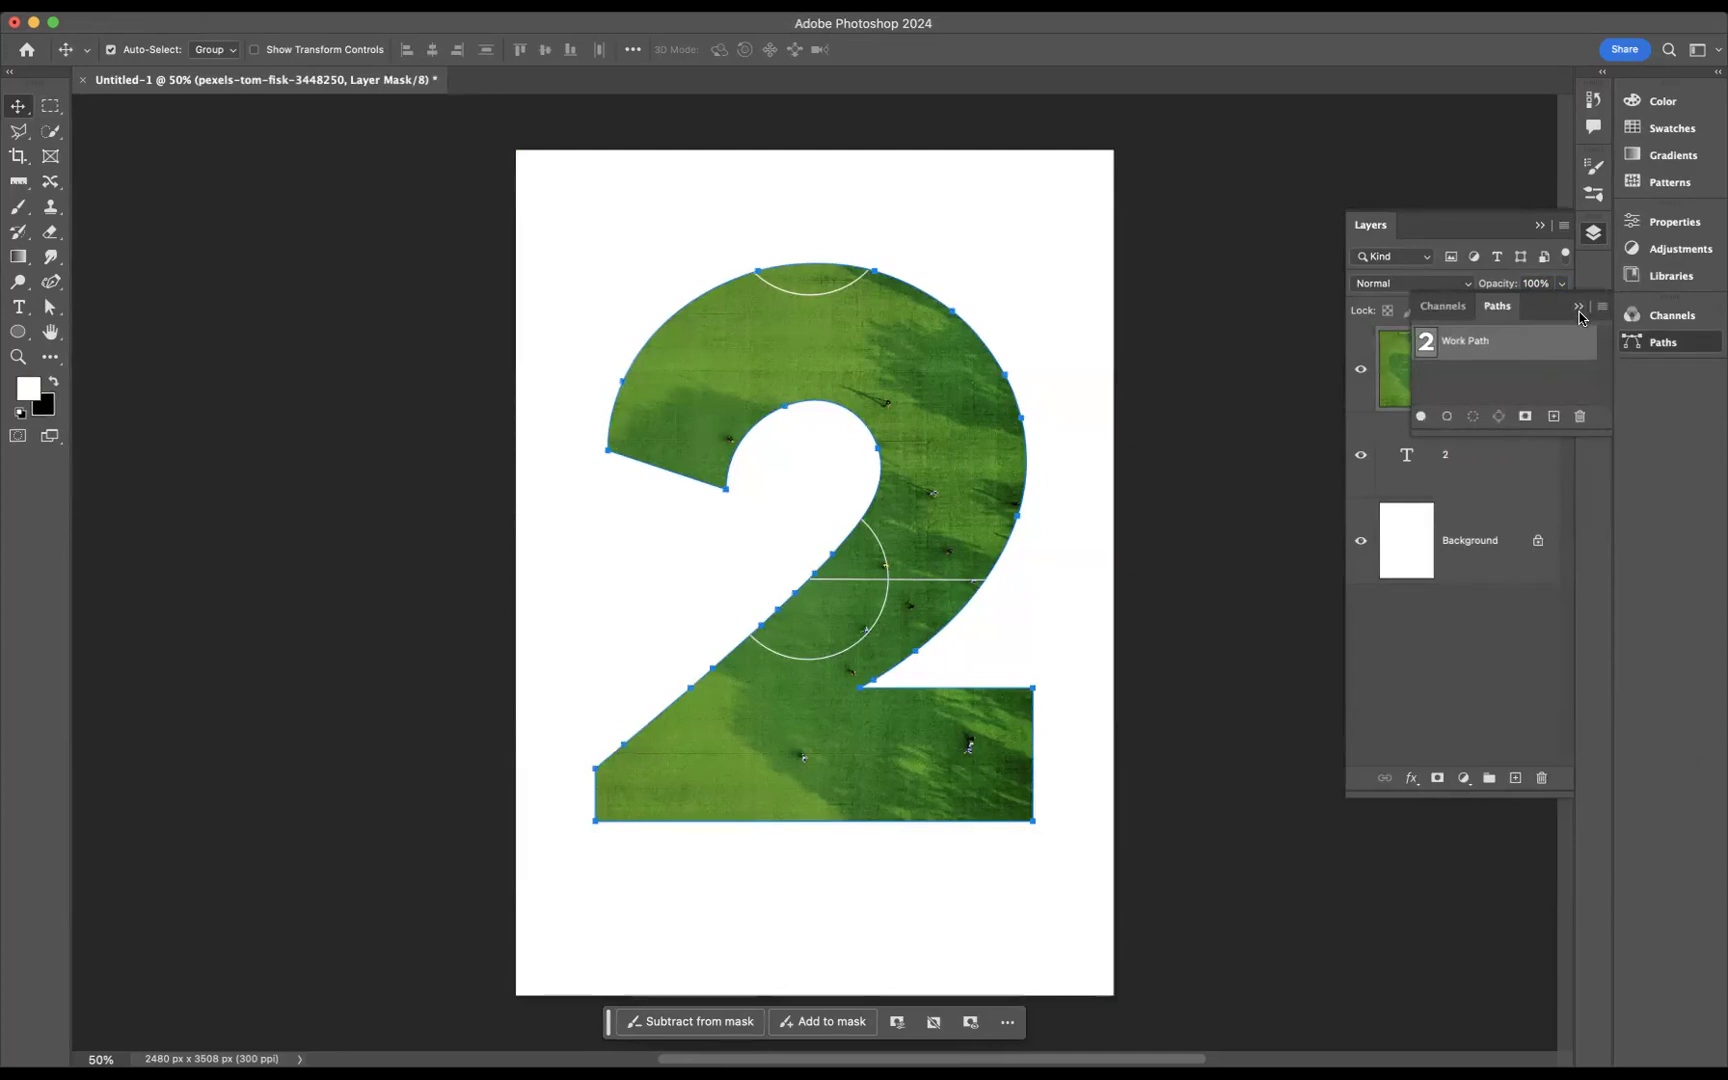
Step: Choose the brushespage8 grass brush from the brush presets
left_click(1578, 309)
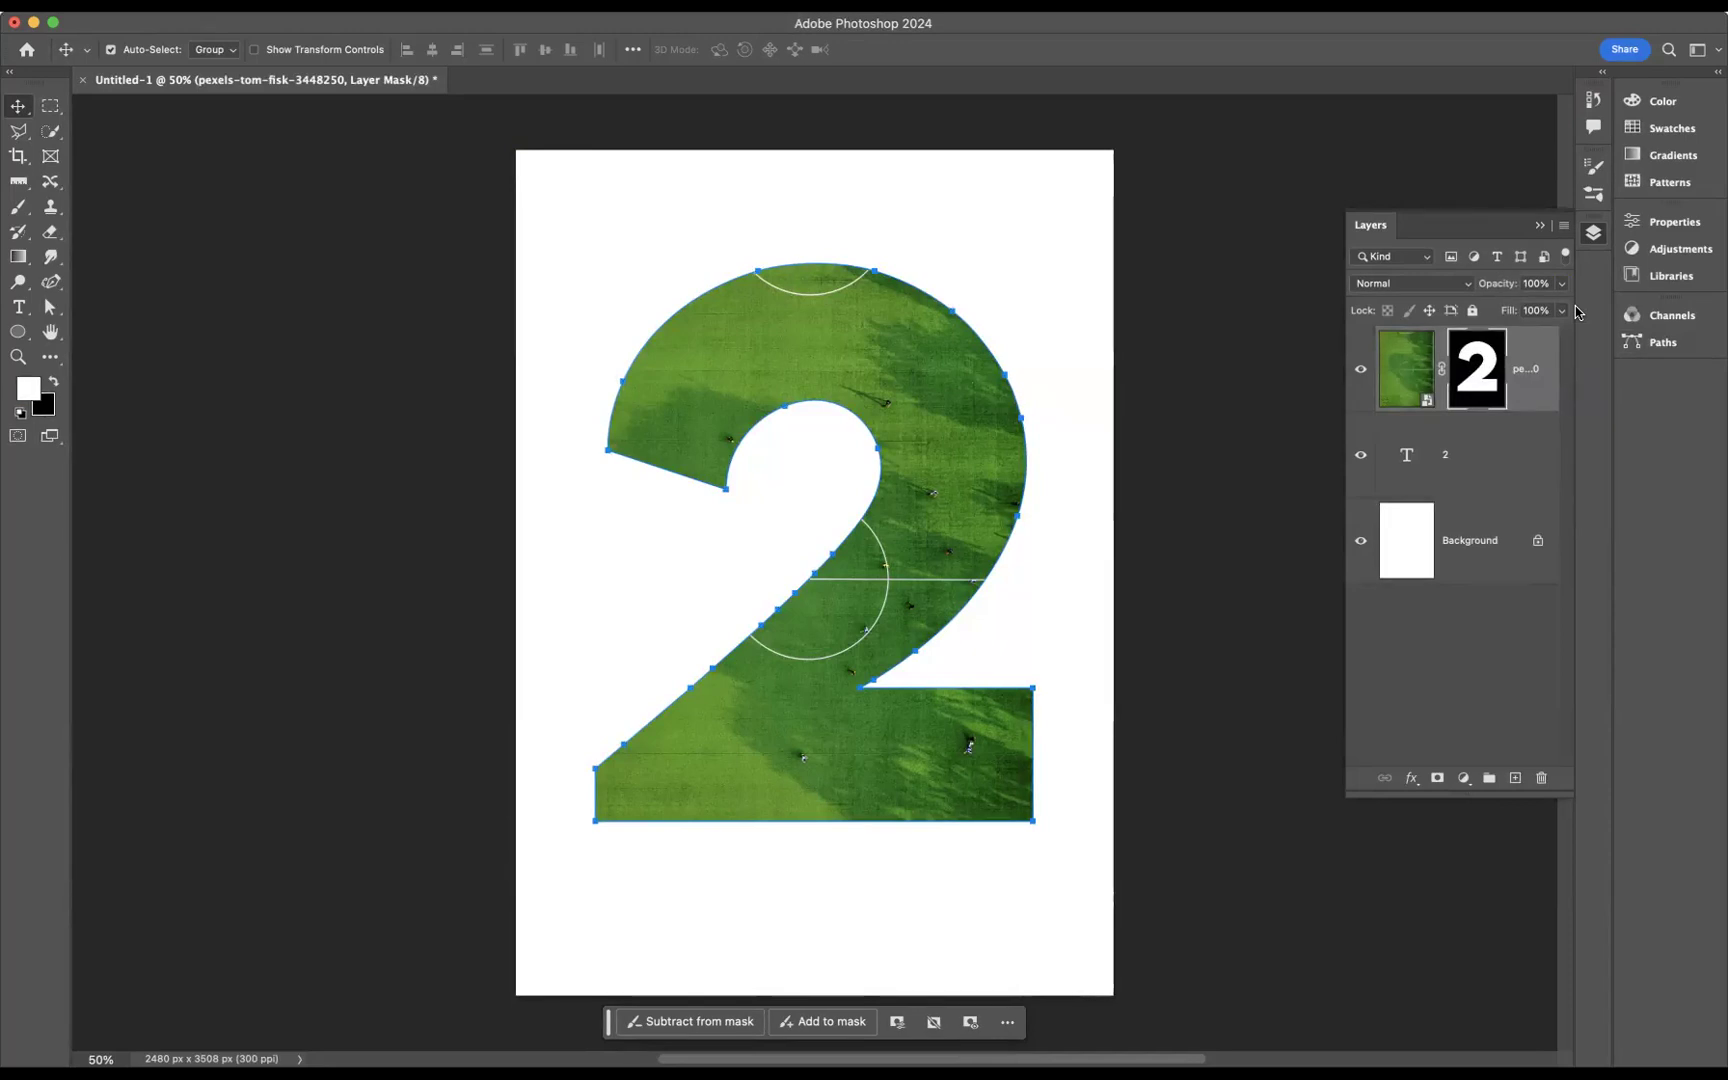
left_click(1592, 172)
left_click(1594, 195)
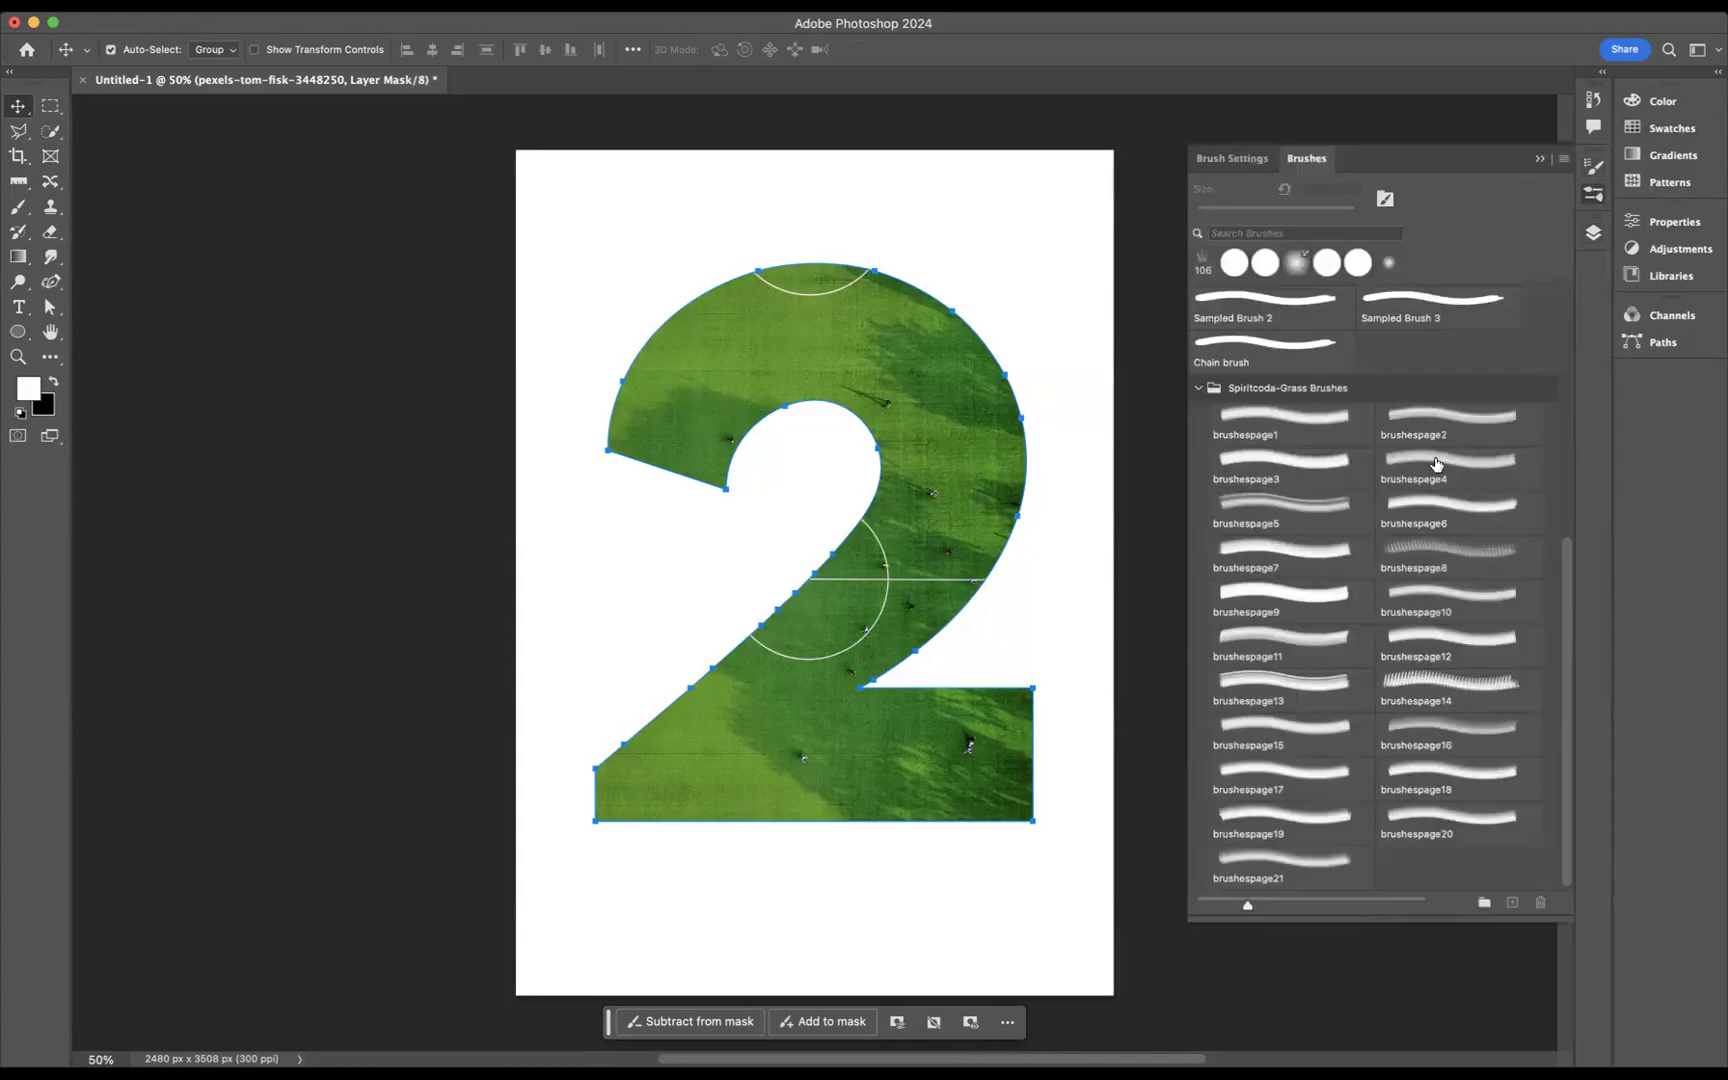
left_click(1447, 550)
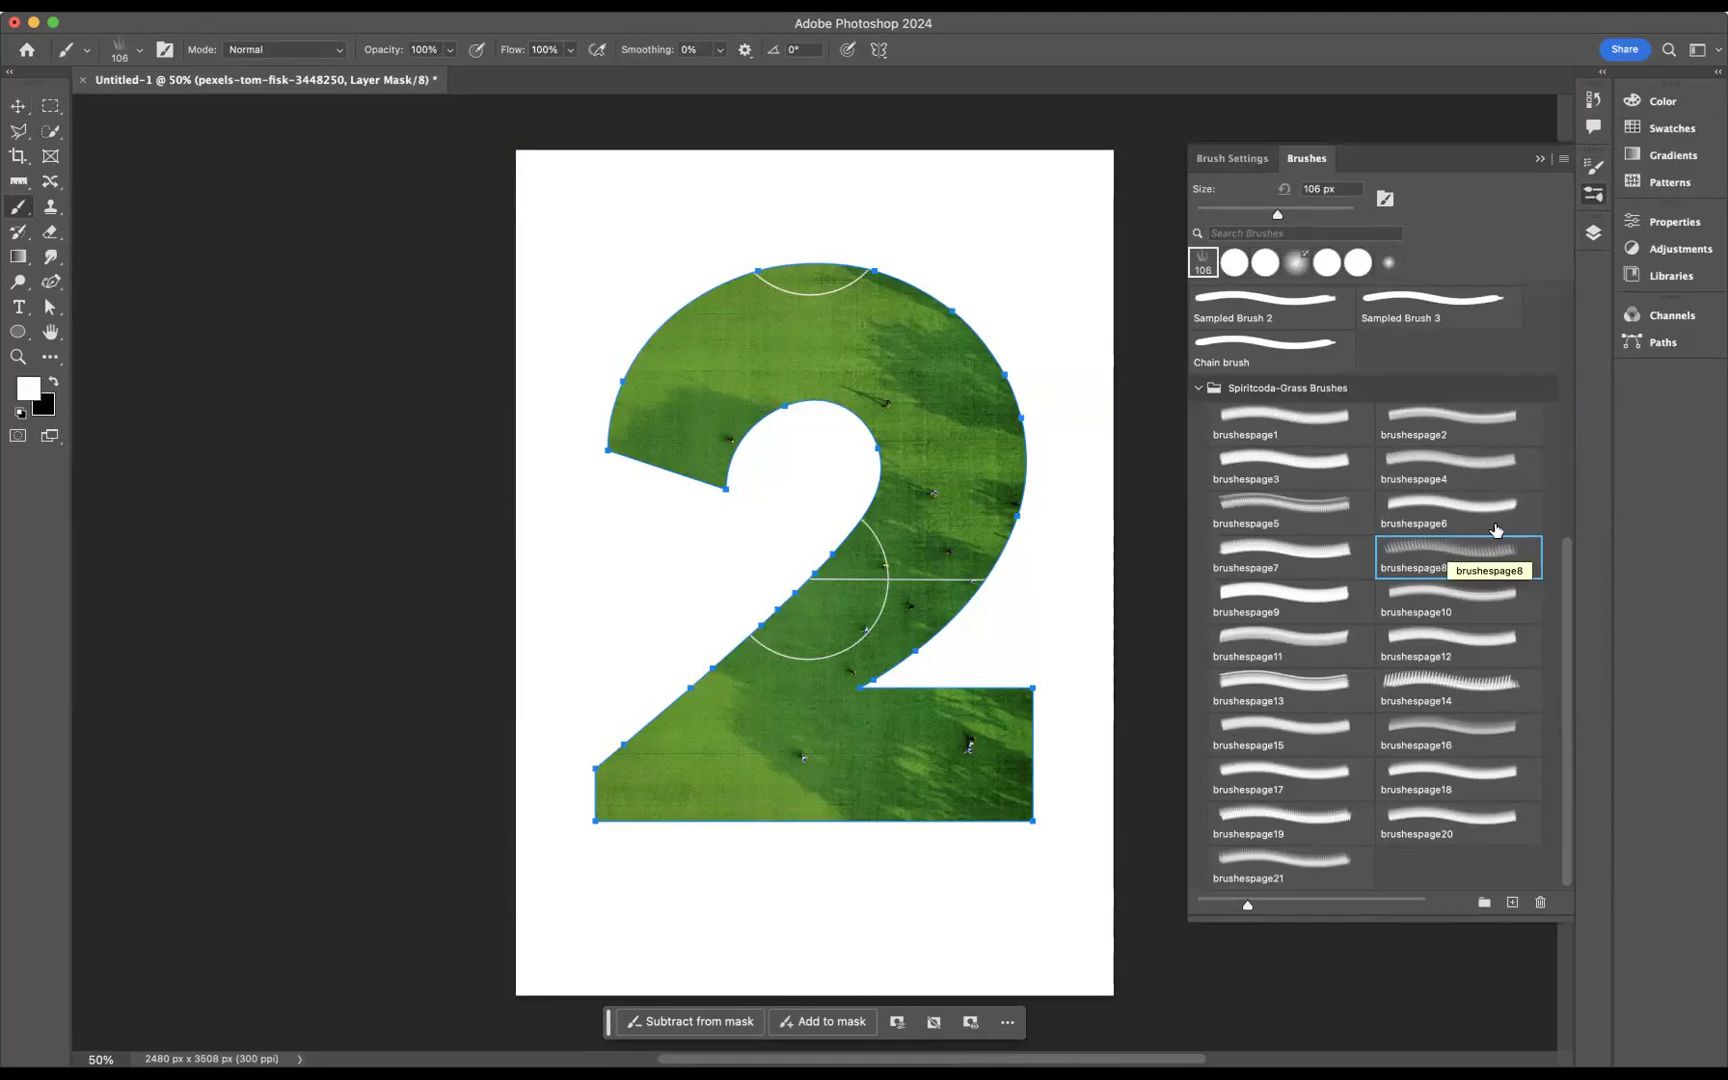
Step: Enable Shape Dynamics with 100% Angle Jitter and Scattering with Count 2
left_click(1588, 168)
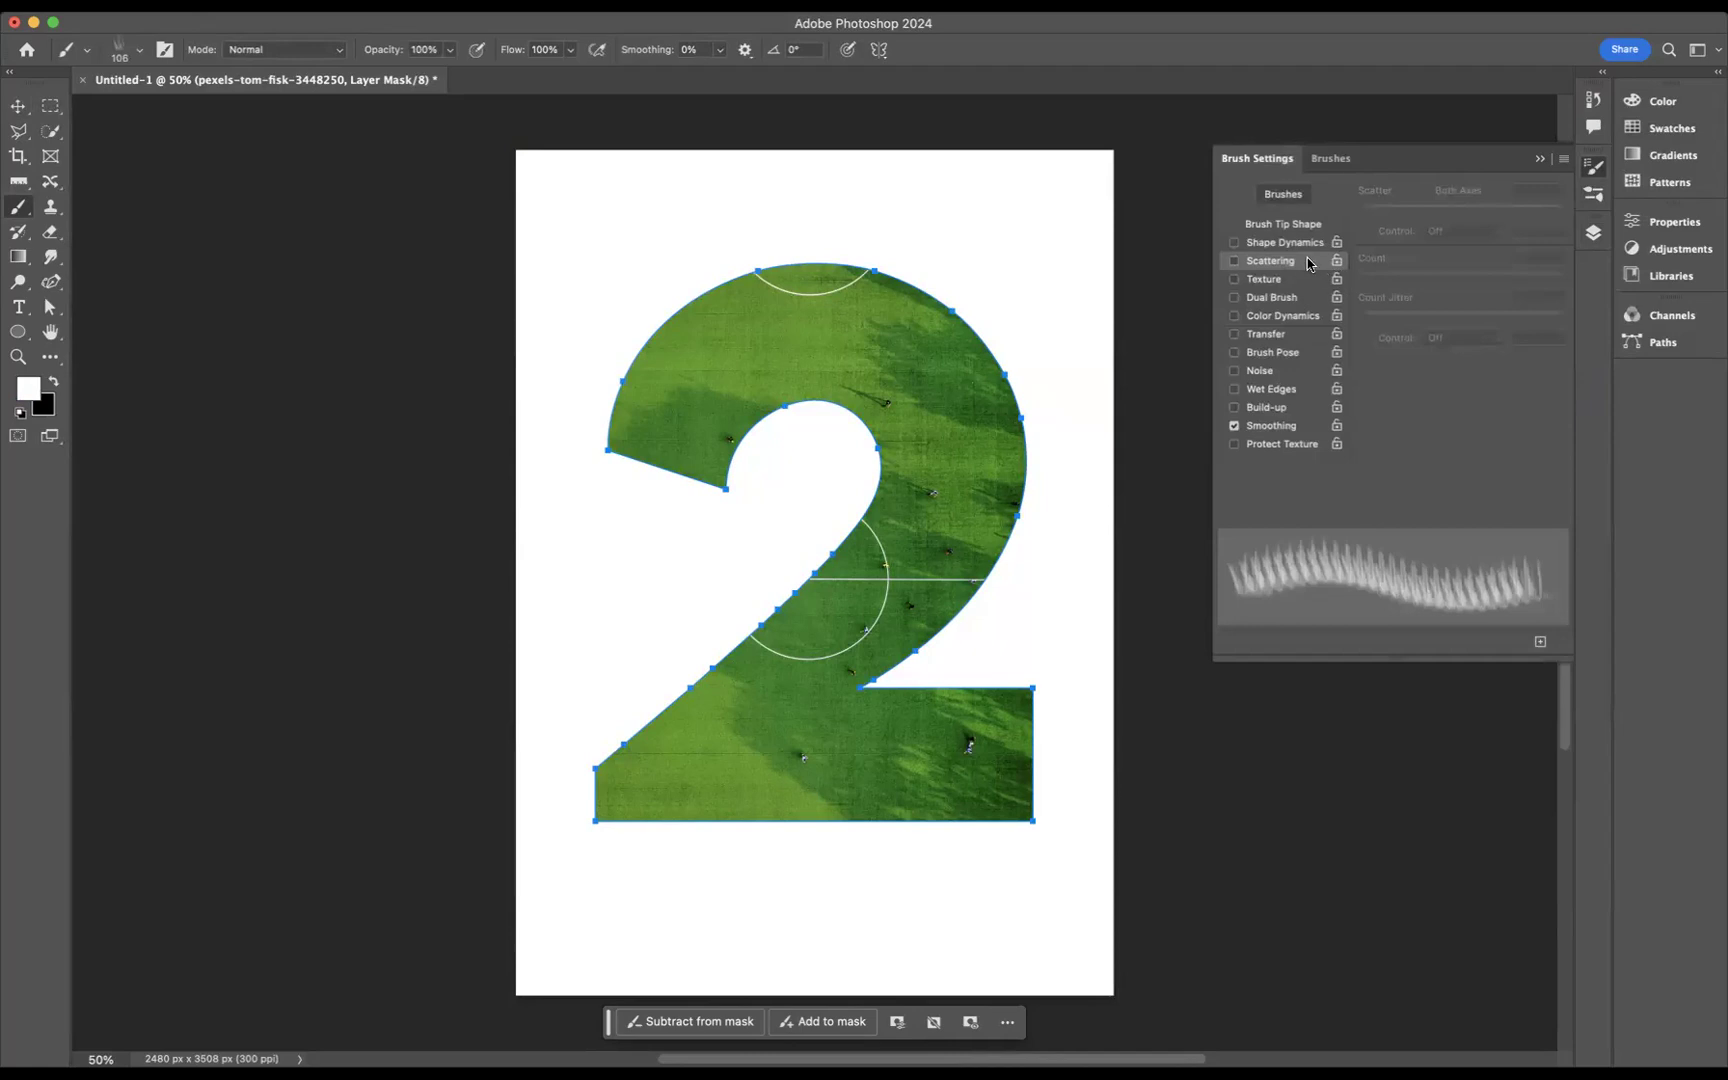
left_click(1277, 245)
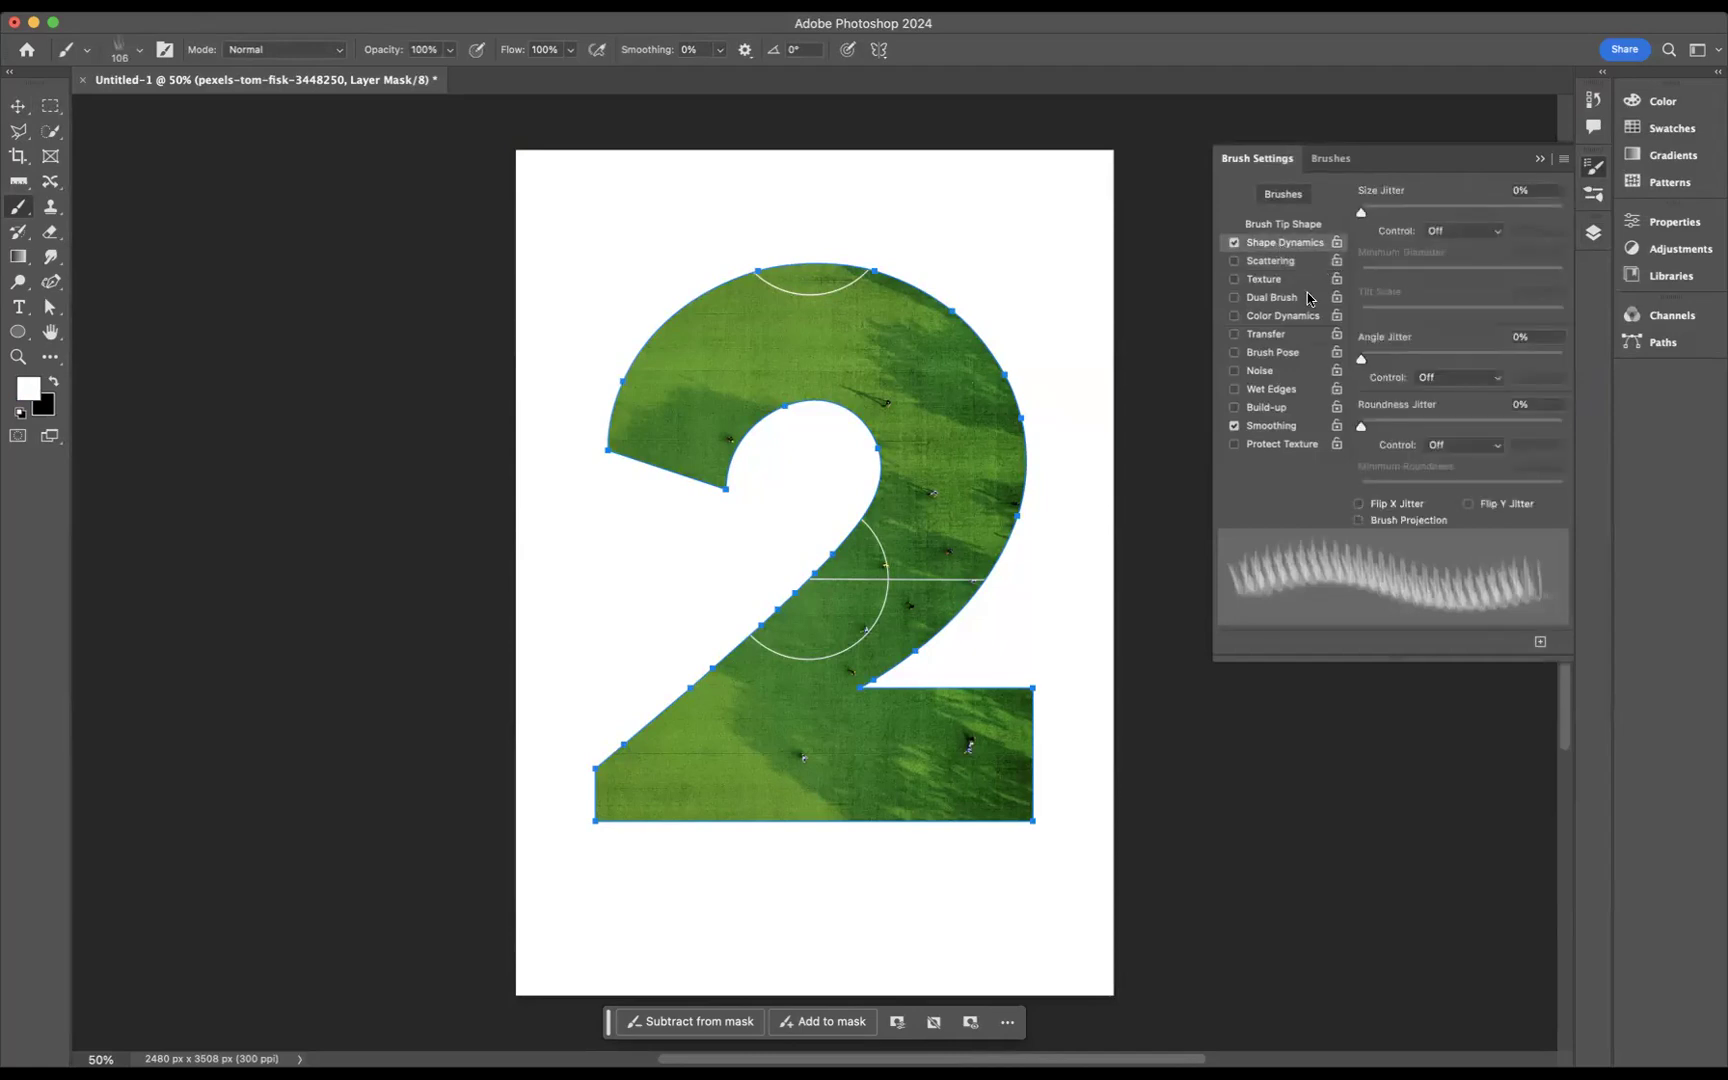
left_click_drag(1361, 362, 1566, 366)
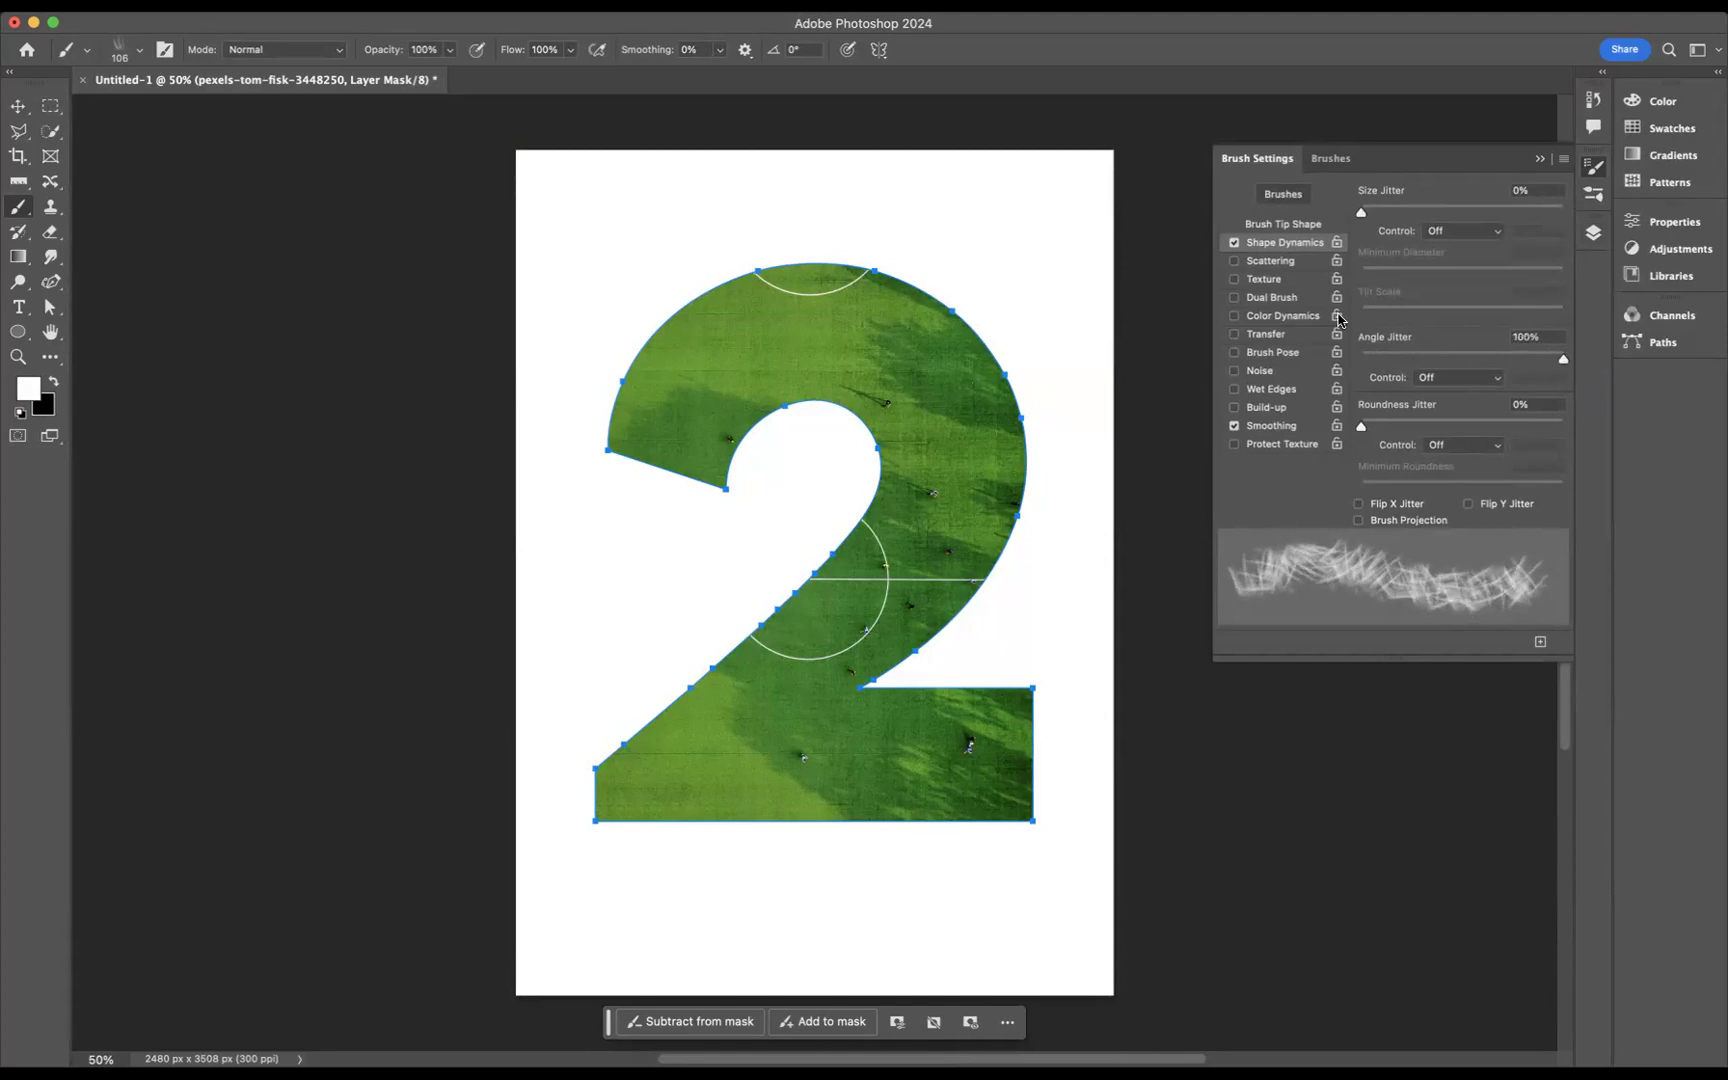
left_click(1267, 262)
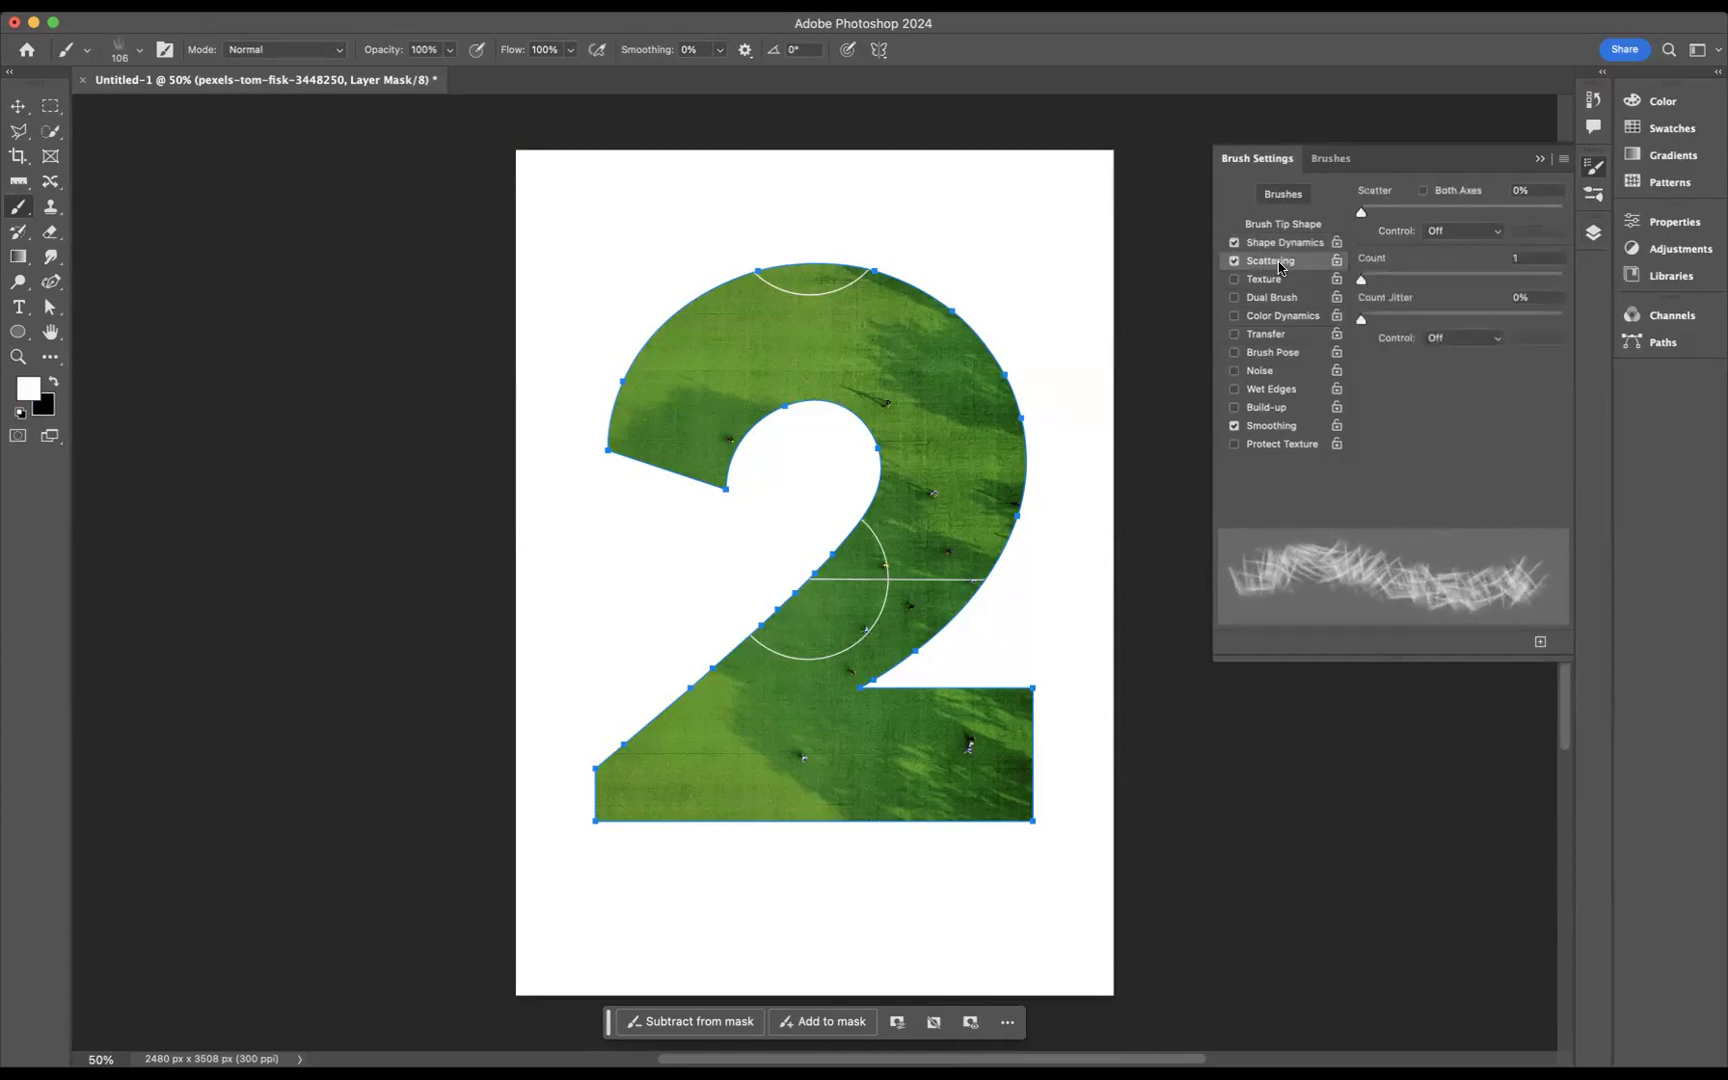
left_click_drag(1367, 285, 1369, 287)
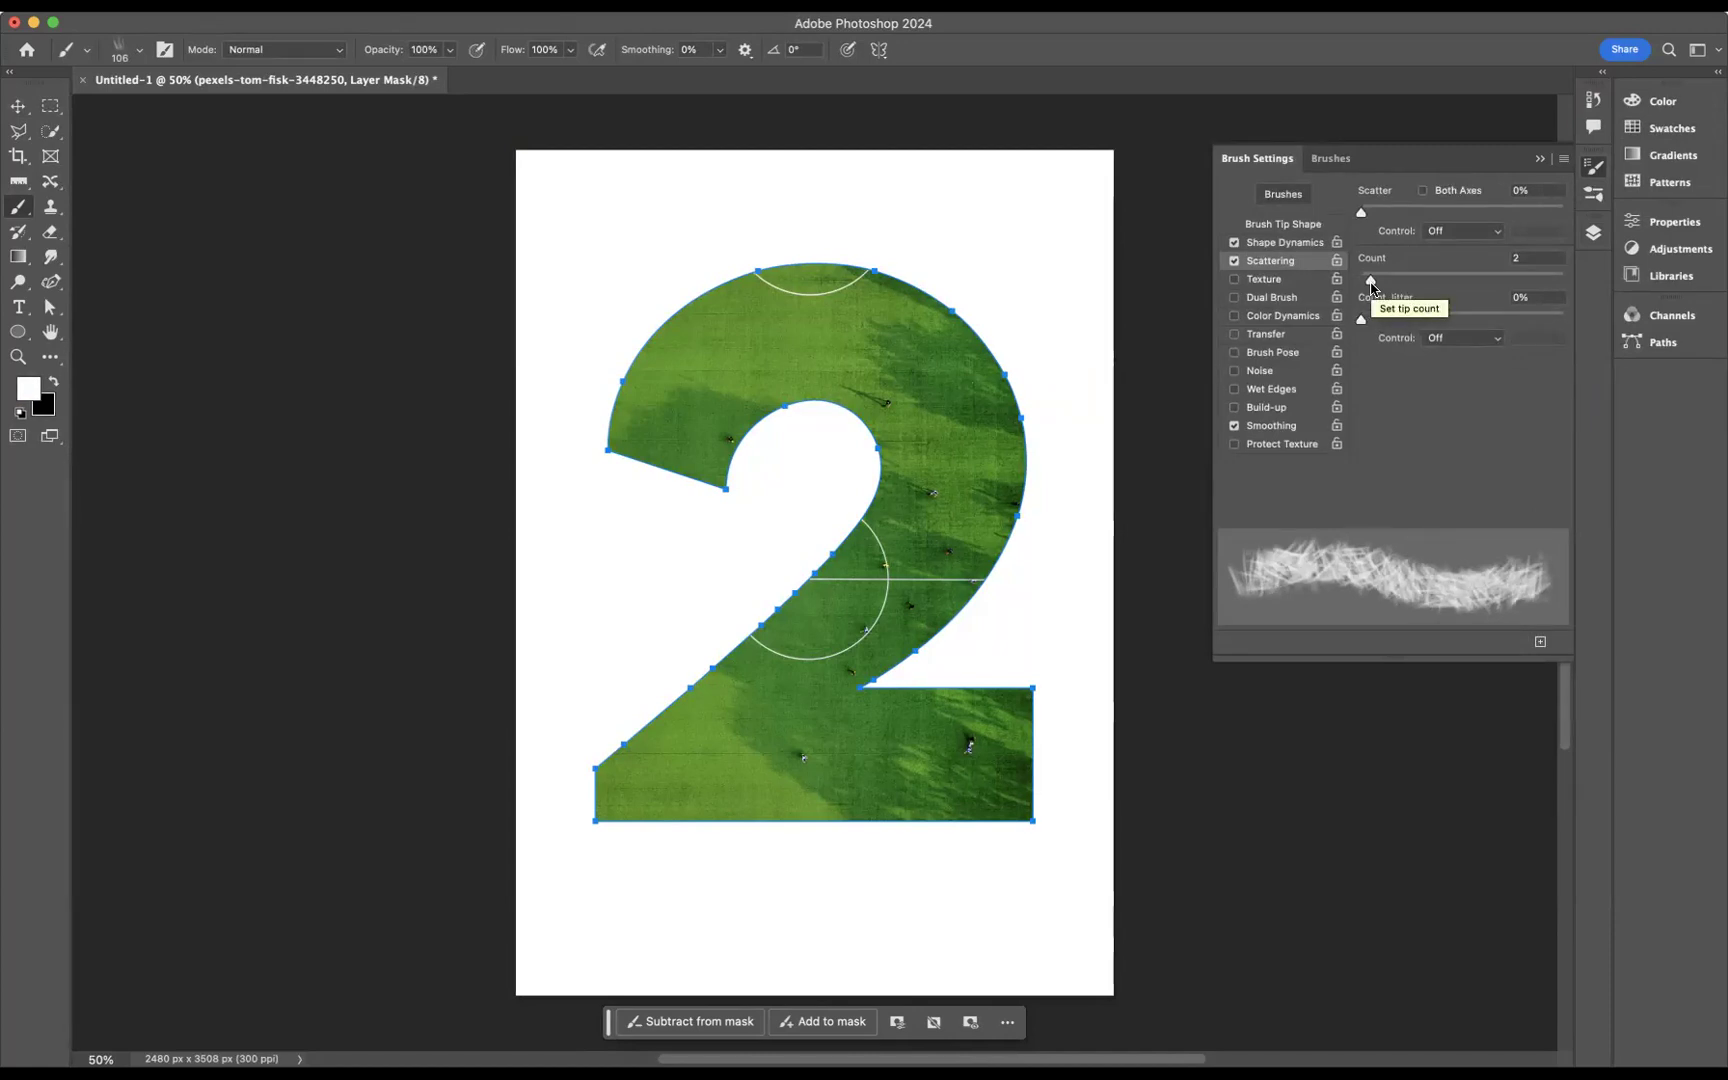
Step: Stroke the 2's work path twice with the grass brush, then select the Background layer
key("Return")
key("Return")
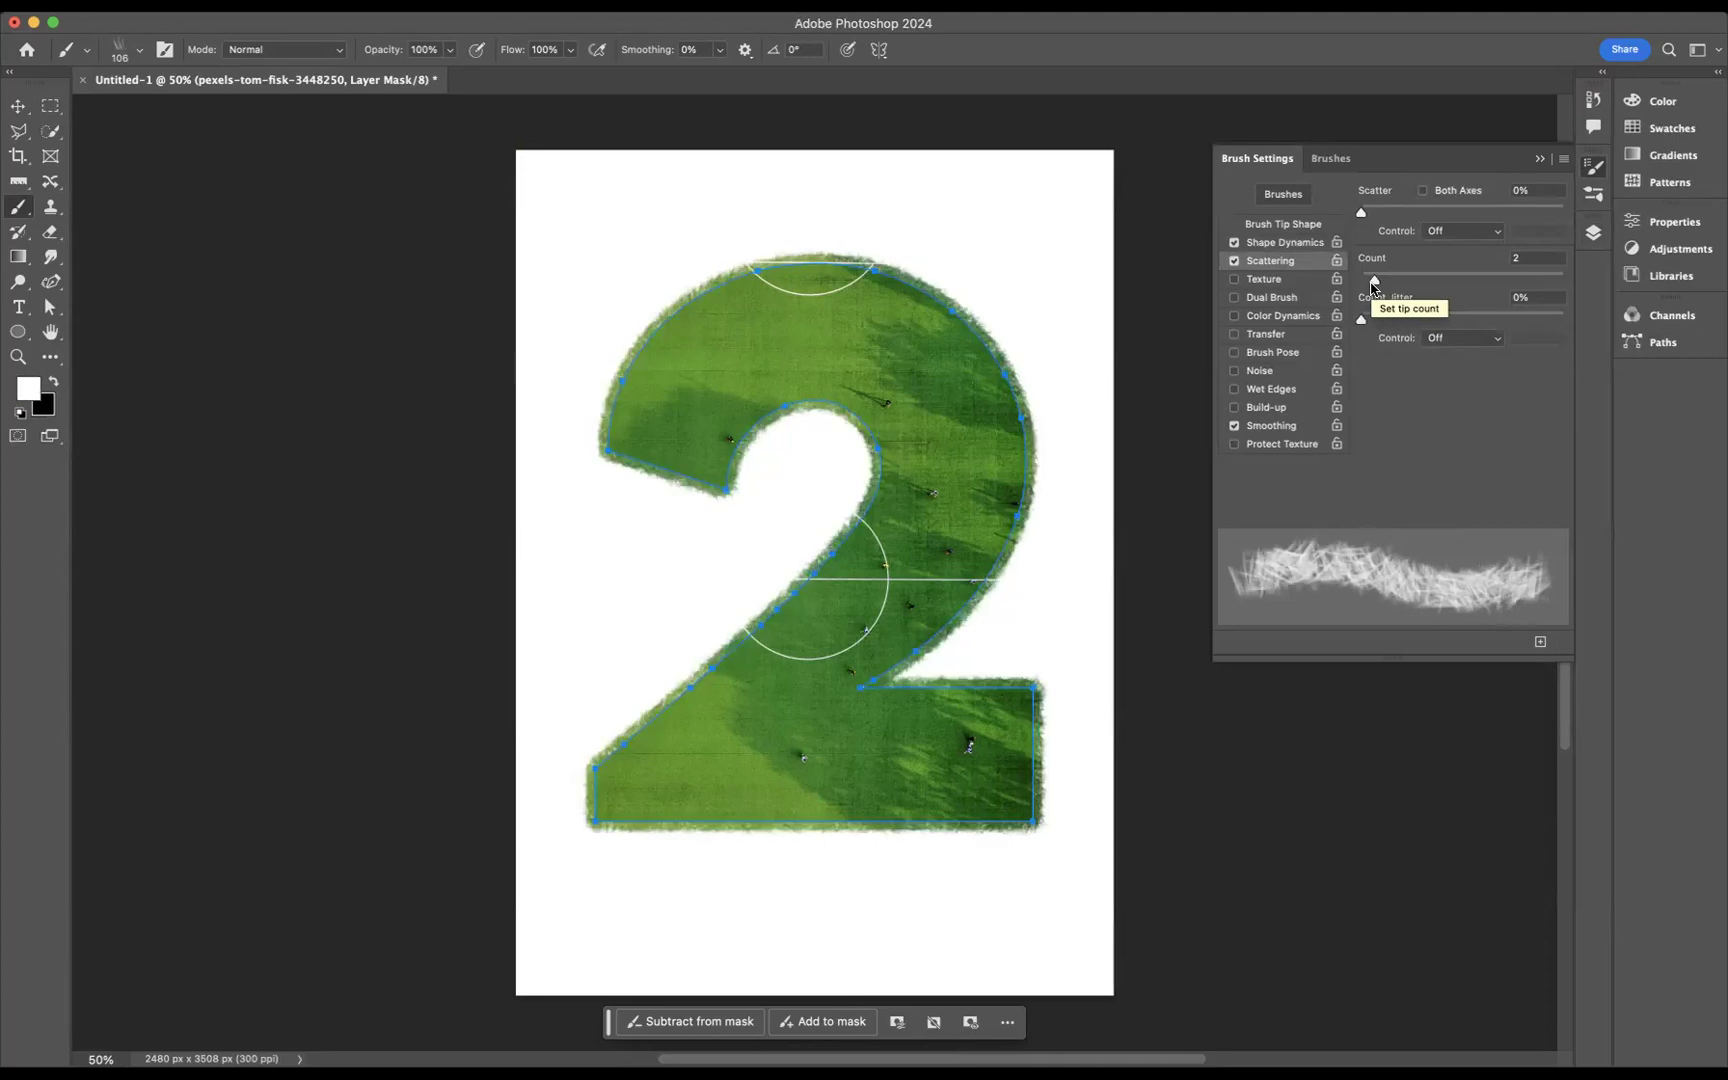
key("Return")
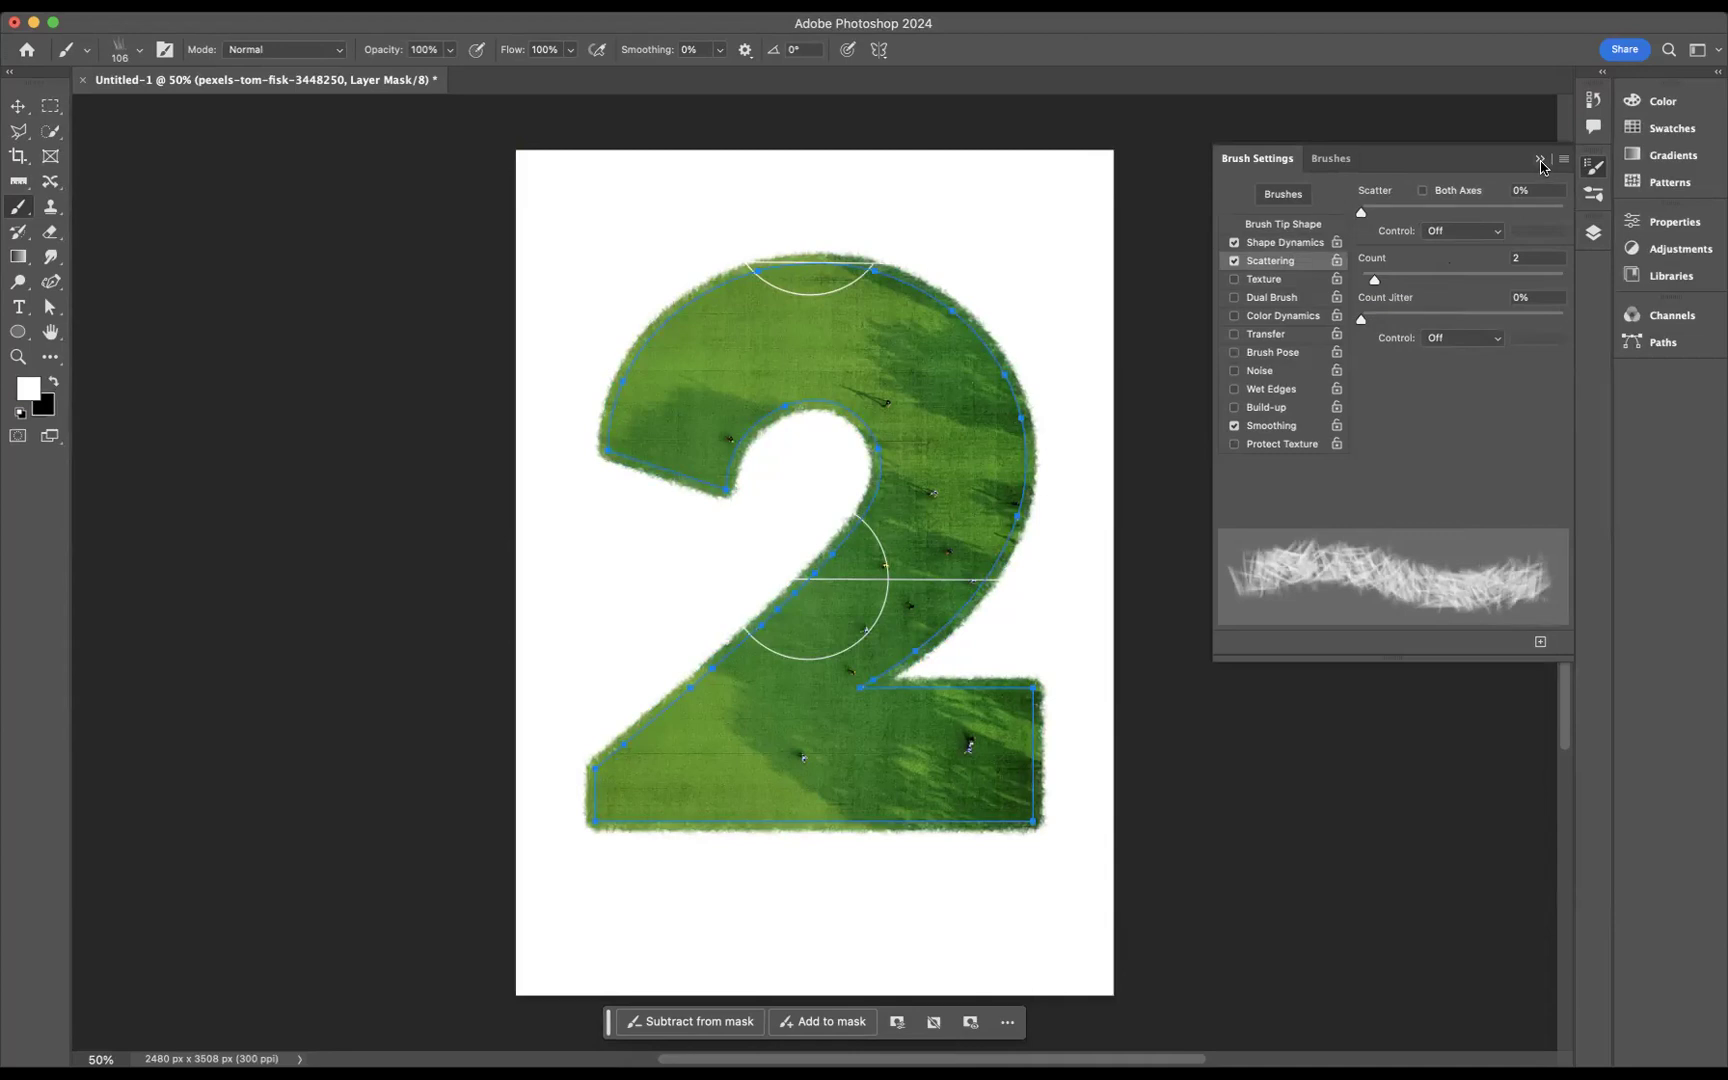
left_click(1540, 160)
left_click(19, 110)
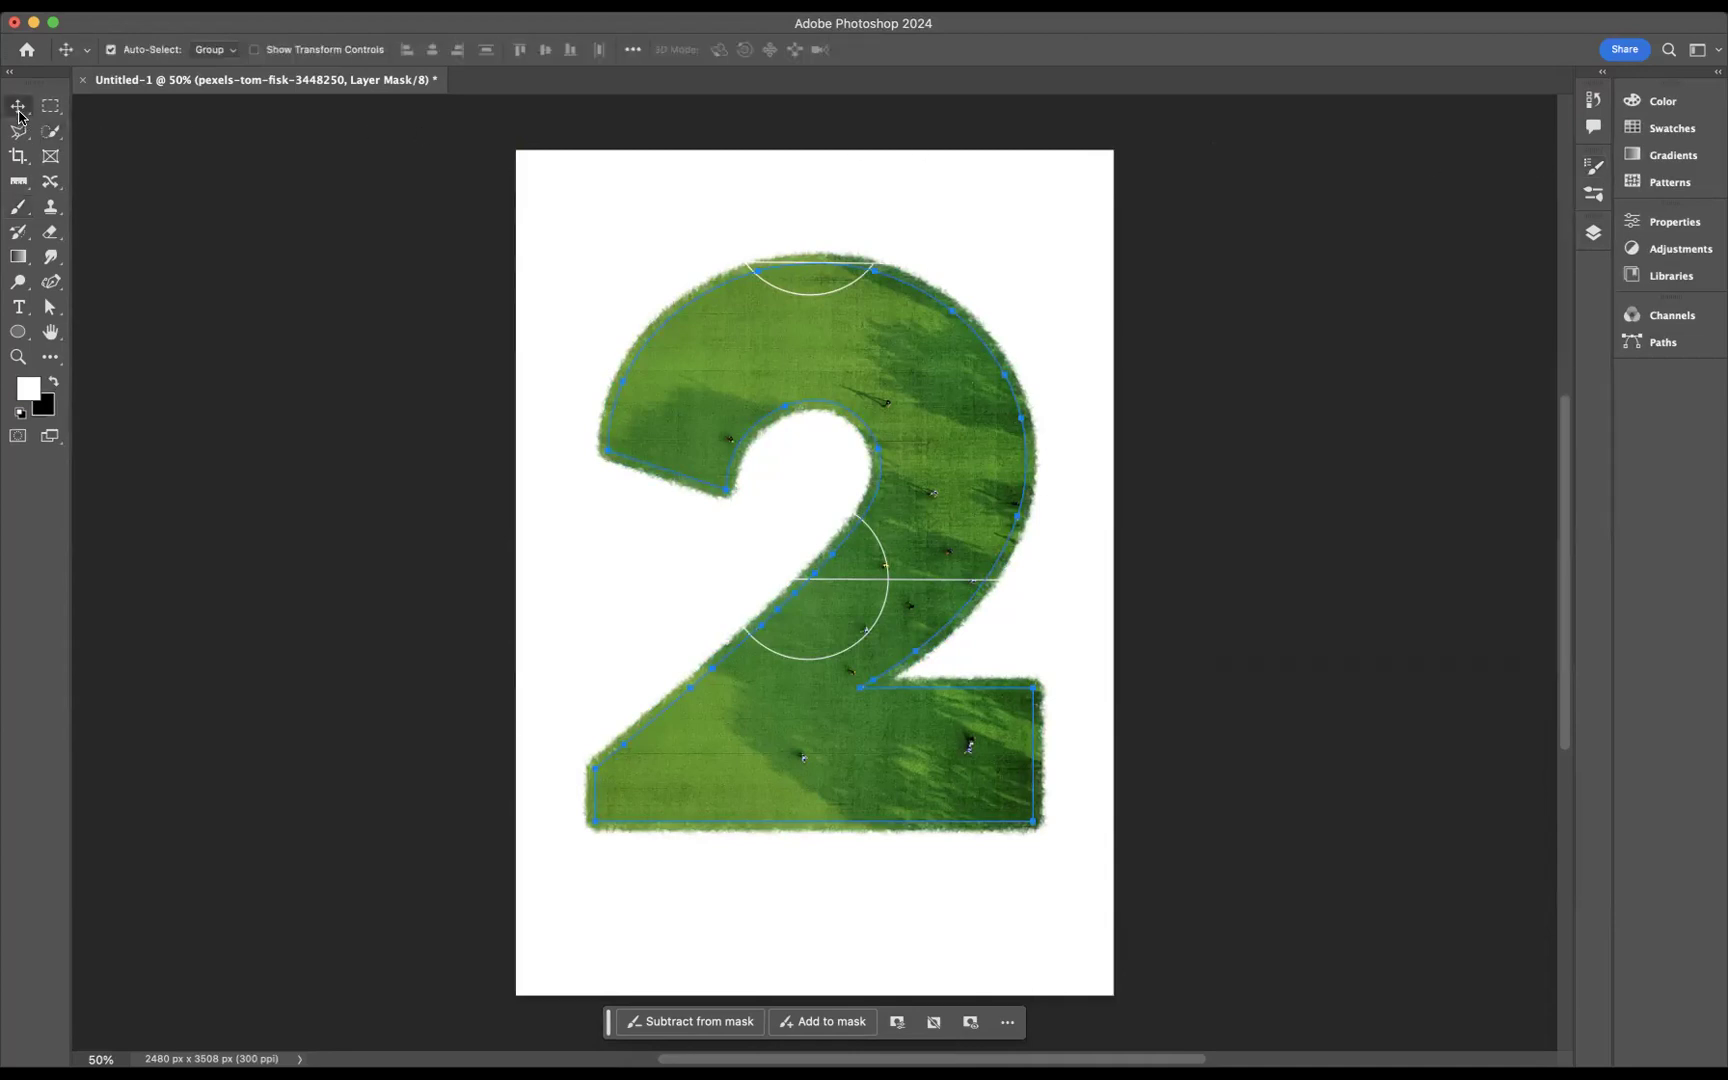
left_click(585, 200)
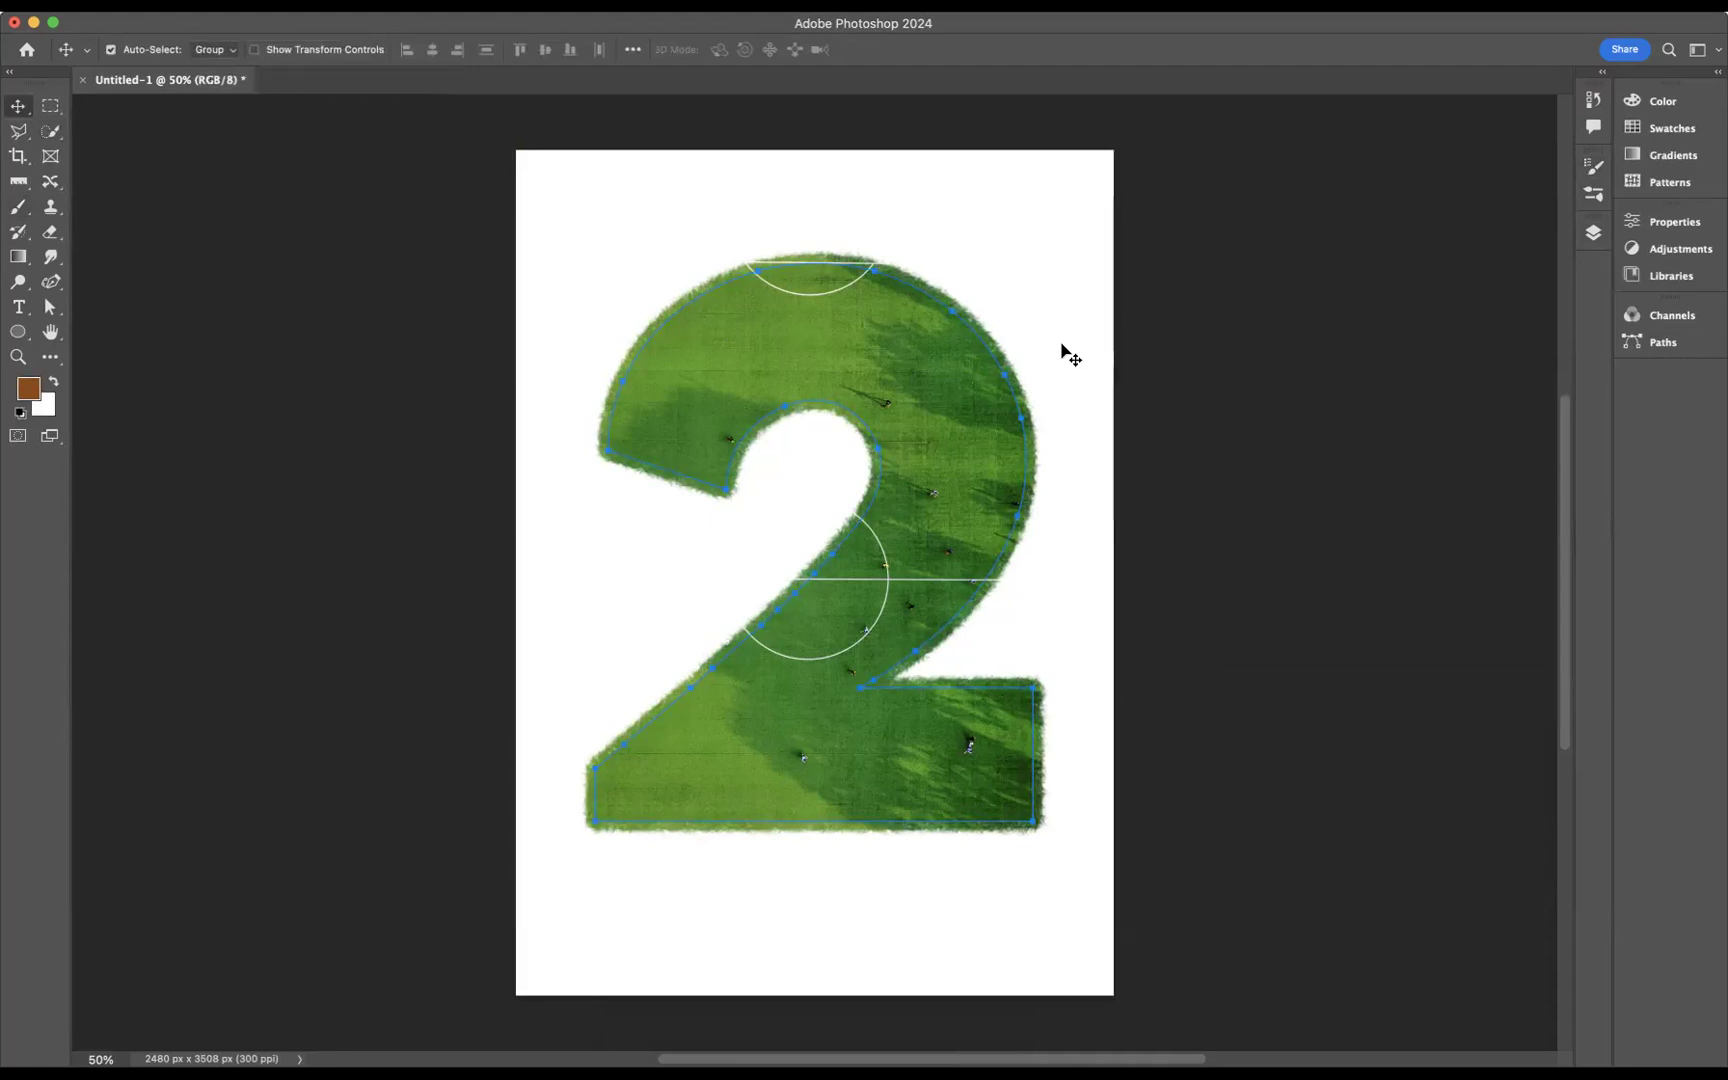